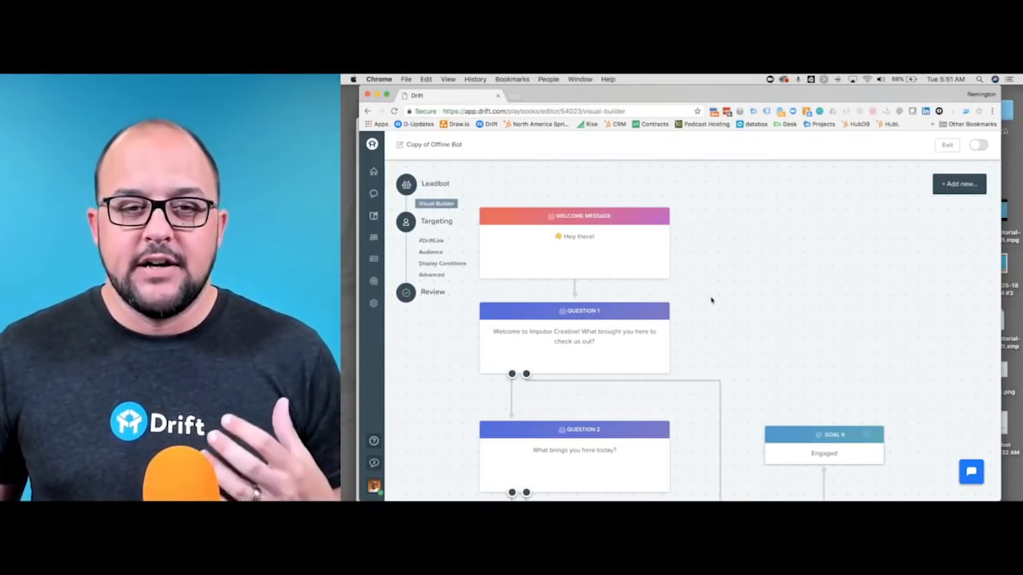
Look through the bot's question flow from start to end, then view the welcome message's editor and close it unchanged.
{"action": "scroll", "coordinate": [712, 301], "scroll_direction": "down", "scroll_amount": 5}
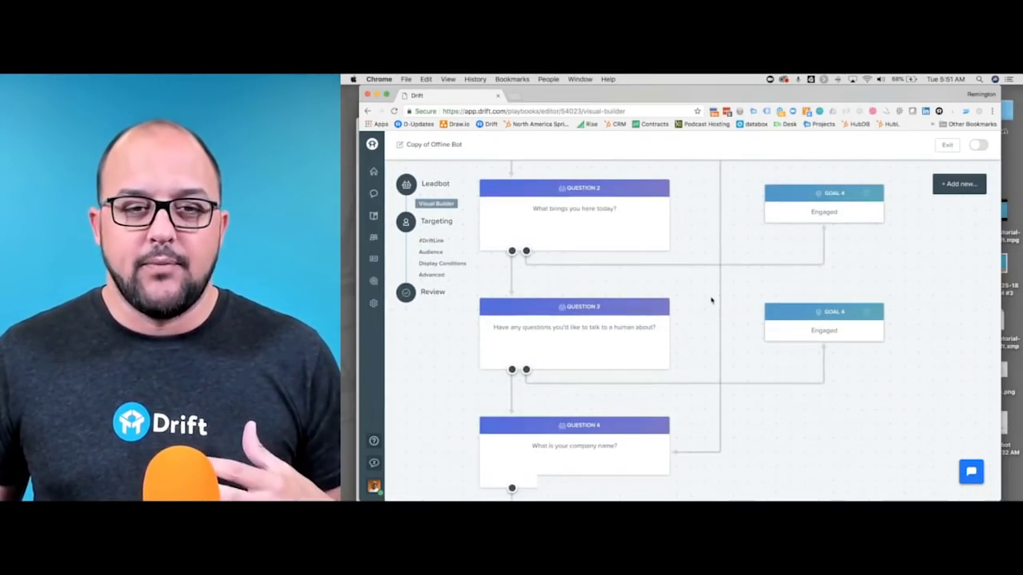
{"action": "scroll", "coordinate": [711, 300], "scroll_direction": "down", "scroll_amount": 10}
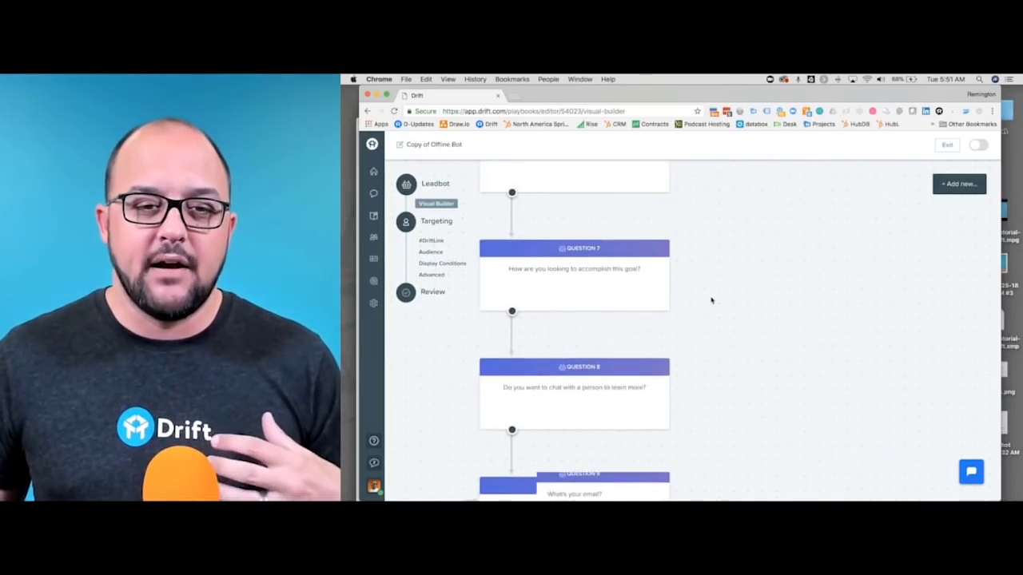
{"action": "scroll", "coordinate": [711, 301], "scroll_direction": "down", "scroll_amount": 5}
{"action": "scroll", "coordinate": [712, 300], "scroll_direction": "up", "scroll_amount": 10}
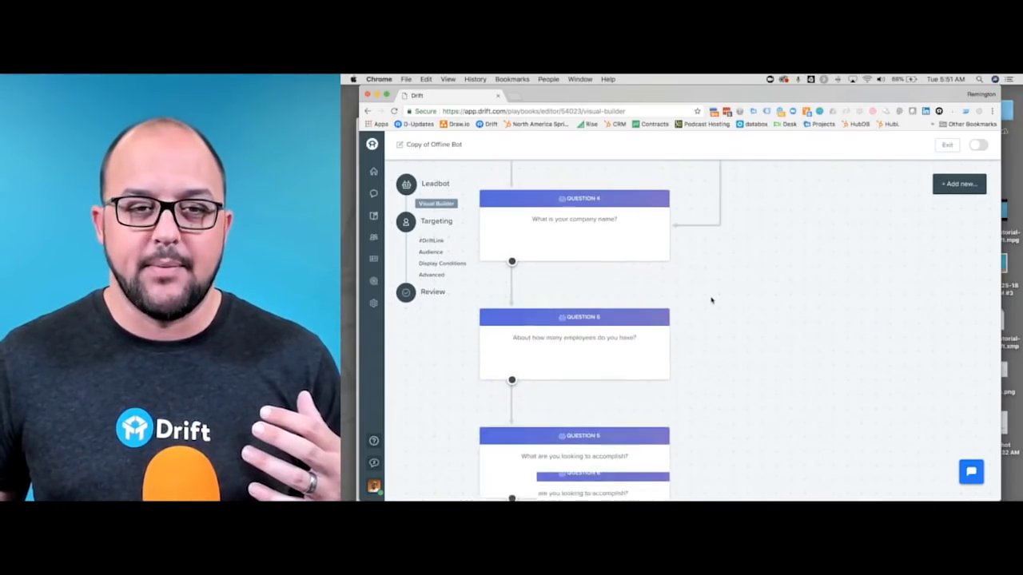
{"action": "scroll", "coordinate": [711, 301], "scroll_direction": "up", "scroll_amount": 8}
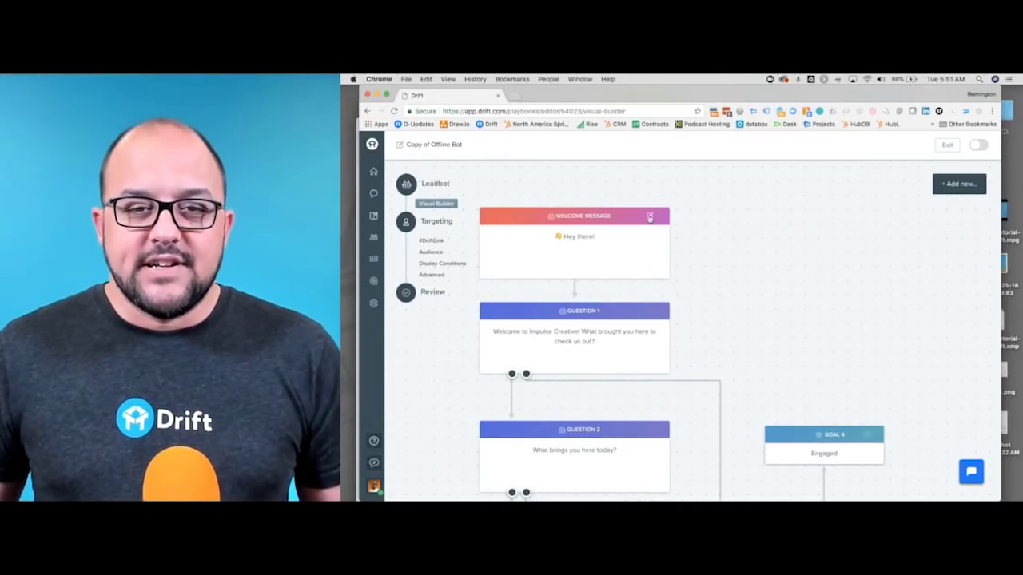
{"action": "left_click", "coordinate": [650, 217]}
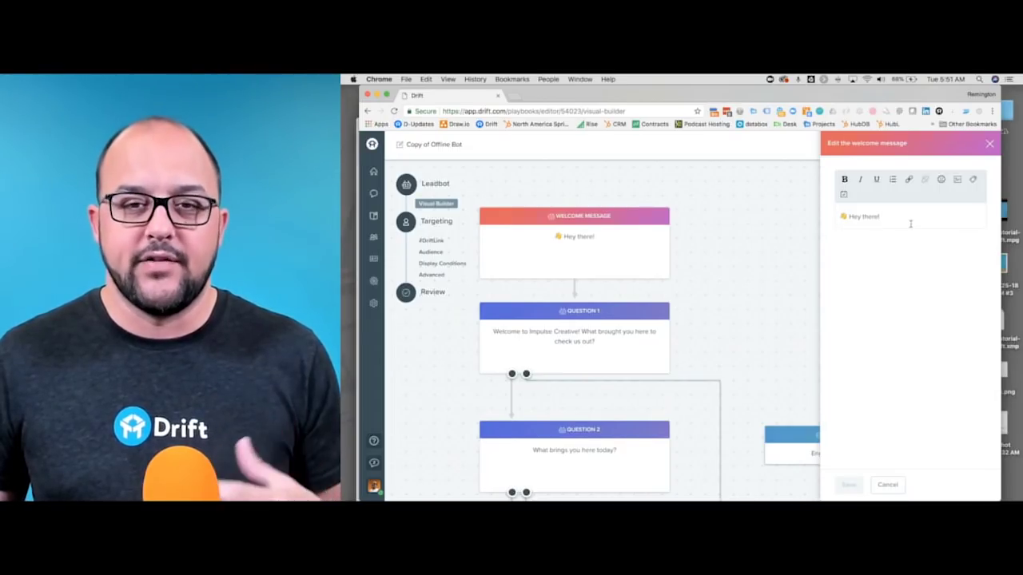
{"action": "left_click", "coordinate": [990, 144]}
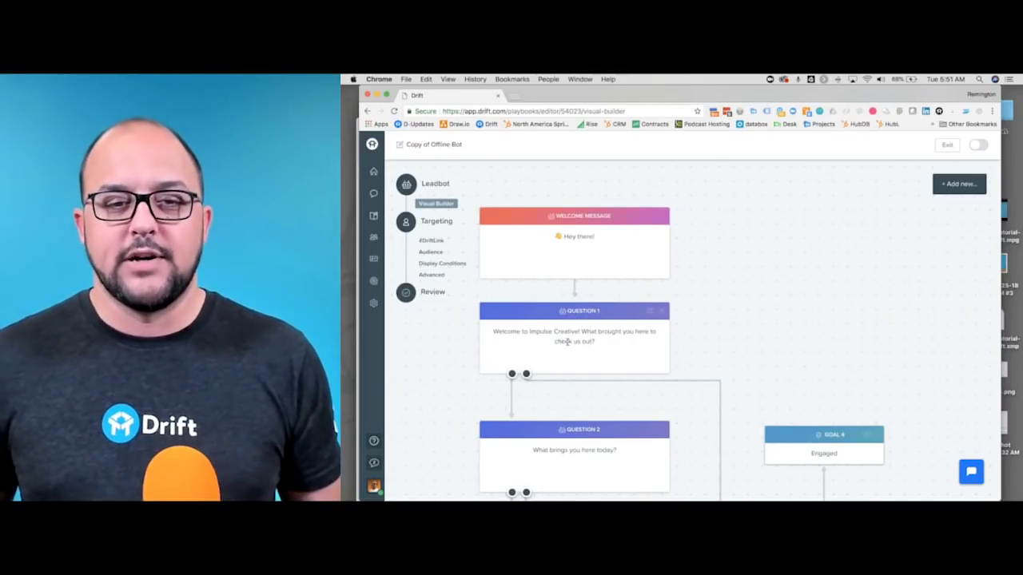
Examine the "Proceeds to" choices and selectable target questions of Question 1's "I'm looking to hire an agency" response.
{"action": "left_click", "coordinate": [650, 316]}
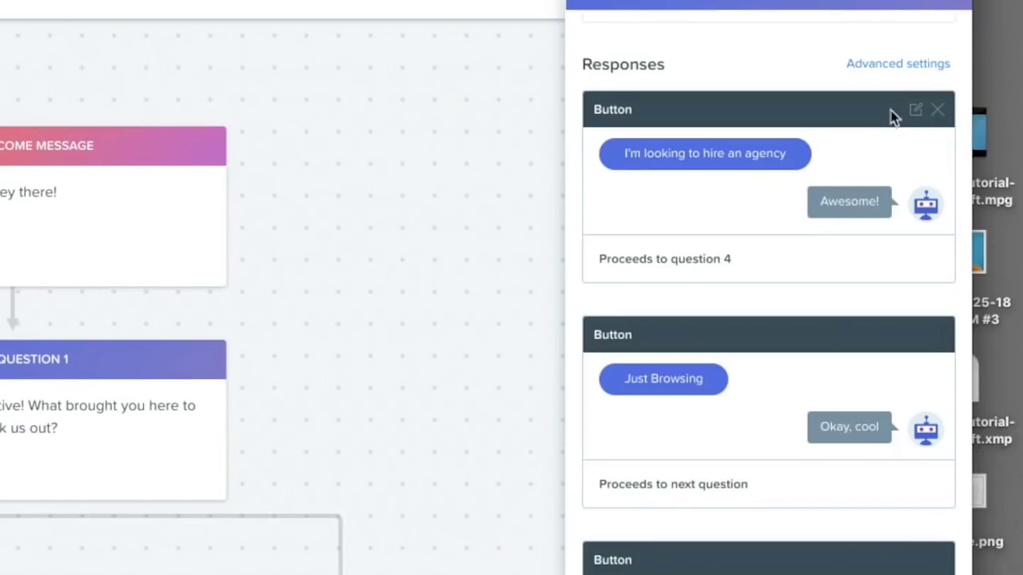
{"action": "left_click", "coordinate": [915, 112]}
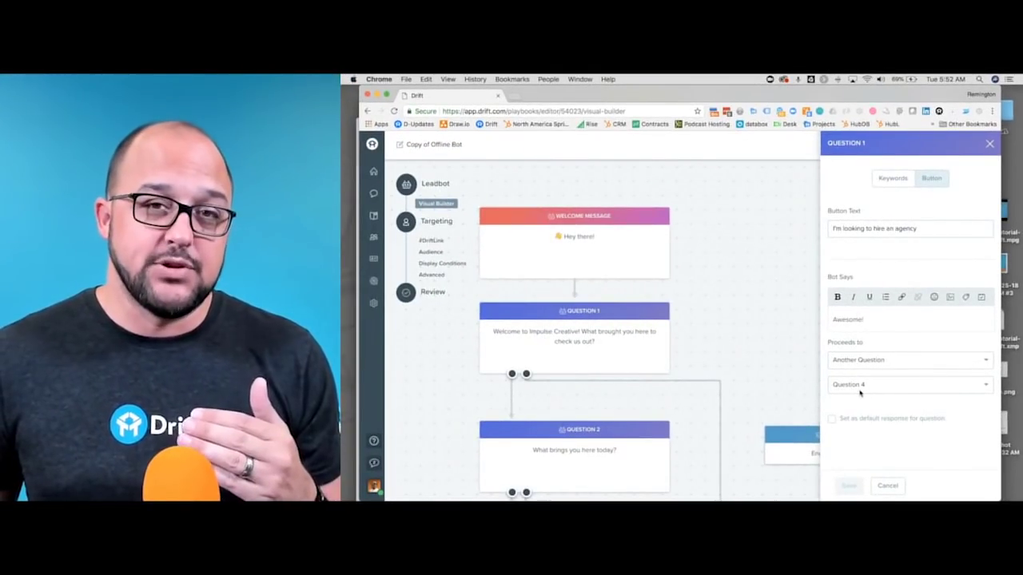
{"action": "left_click", "coordinate": [896, 360]}
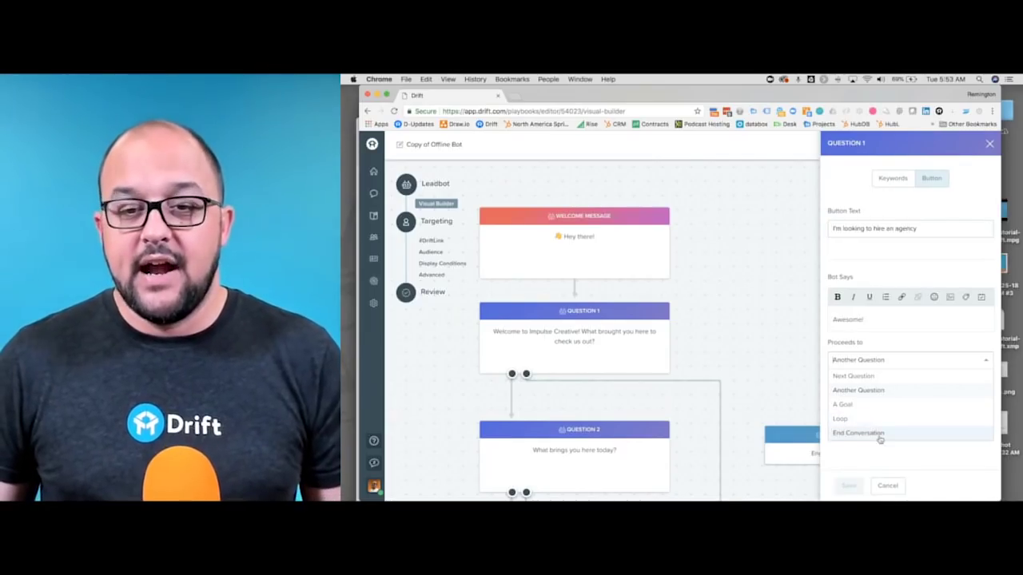
{"action": "left_click", "coordinate": [937, 452]}
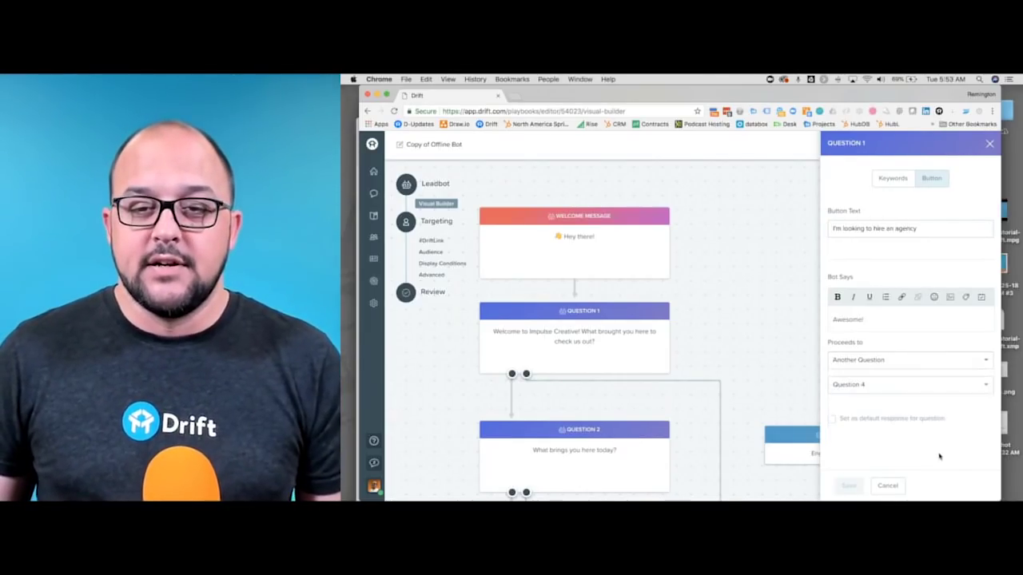
{"action": "left_click", "coordinate": [867, 386]}
{"action": "scroll", "coordinate": [900, 449], "scroll_direction": "down", "scroll_amount": 1}
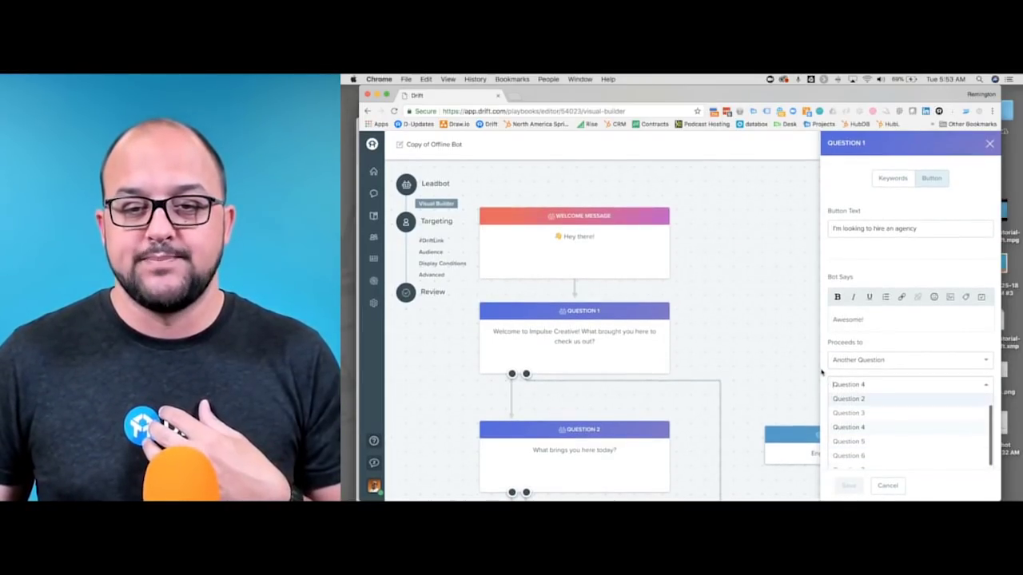
{"action": "left_click", "coordinate": [831, 383]}
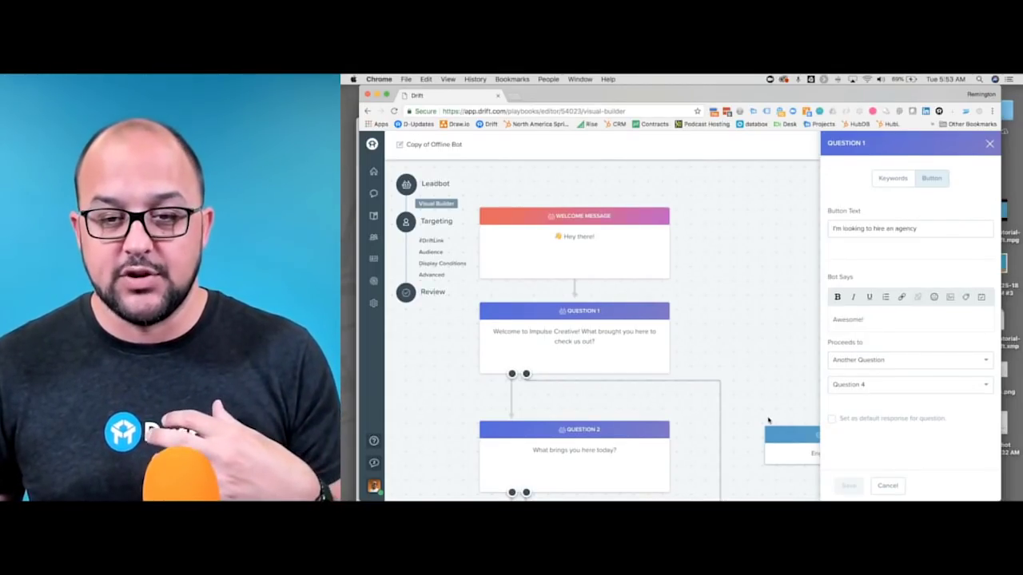
Follow the response's path from Question 1 to Question 4 in the flow, then leave the response without saving.
{"action": "scroll", "coordinate": [768, 420], "scroll_direction": "down", "scroll_amount": 1}
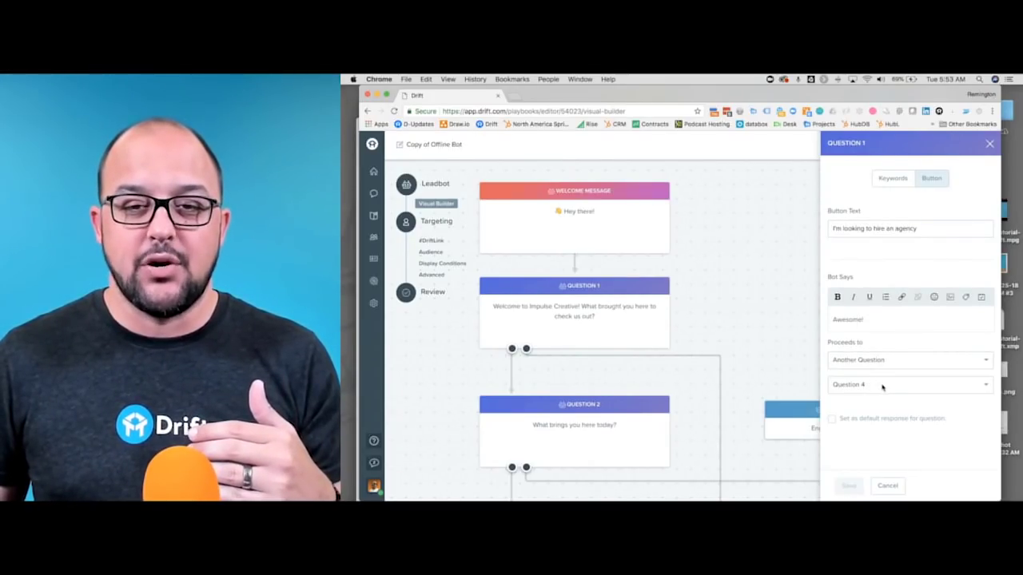
{"action": "scroll", "coordinate": [738, 395], "scroll_direction": "down", "scroll_amount": 6}
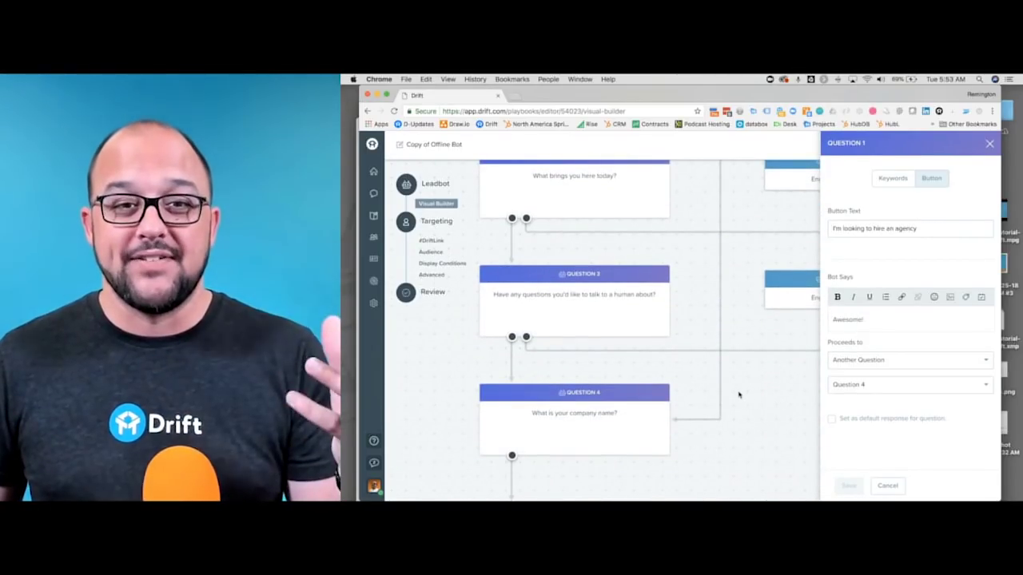
{"action": "scroll", "coordinate": [738, 395], "scroll_direction": "down", "scroll_amount": 1}
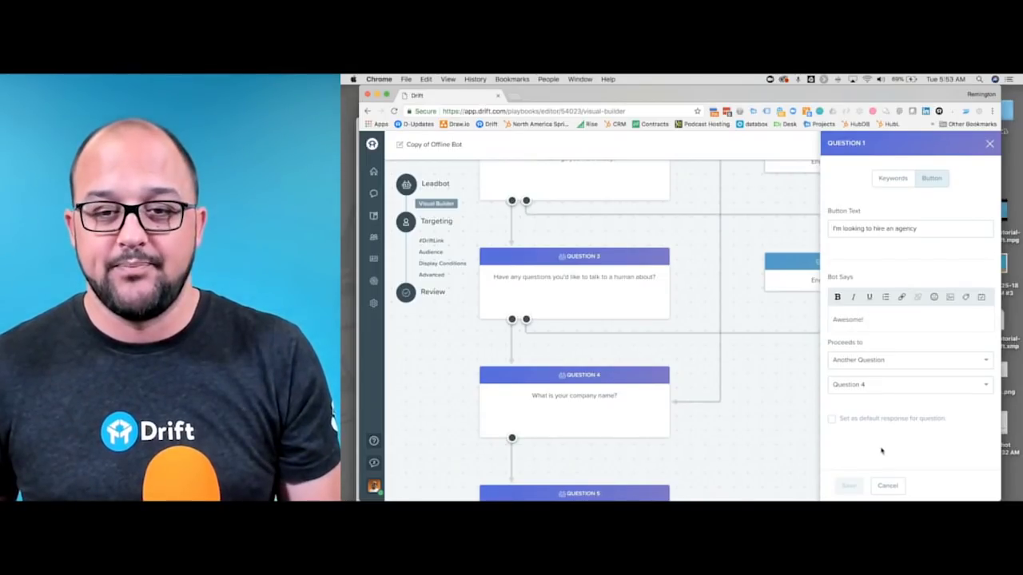
{"action": "left_click", "coordinate": [888, 485]}
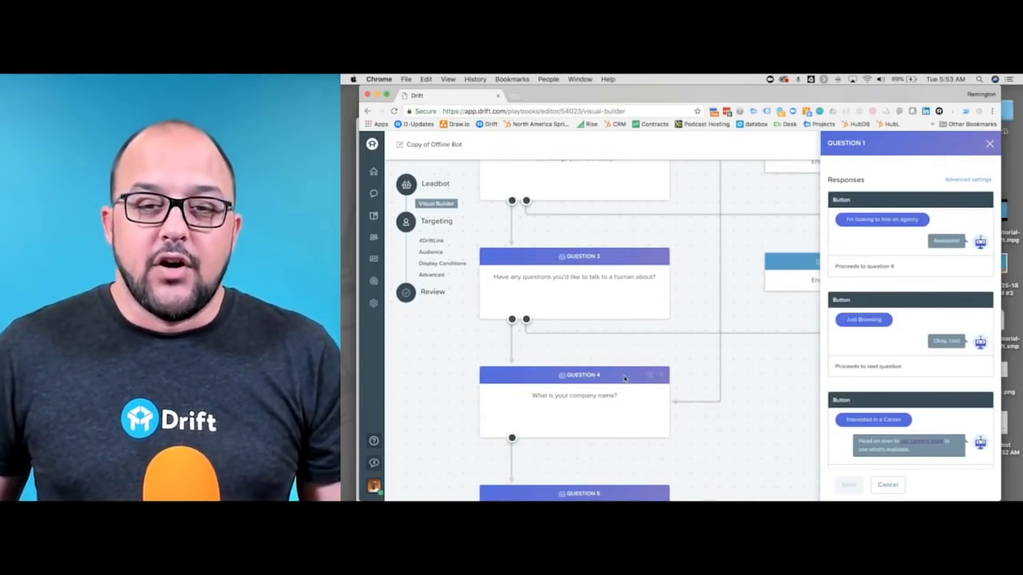
Try to add a keyword response with two empty "Contains" rules to Question 1, then close it without saving.
{"action": "scroll", "coordinate": [884, 361], "scroll_direction": "down", "scroll_amount": 4}
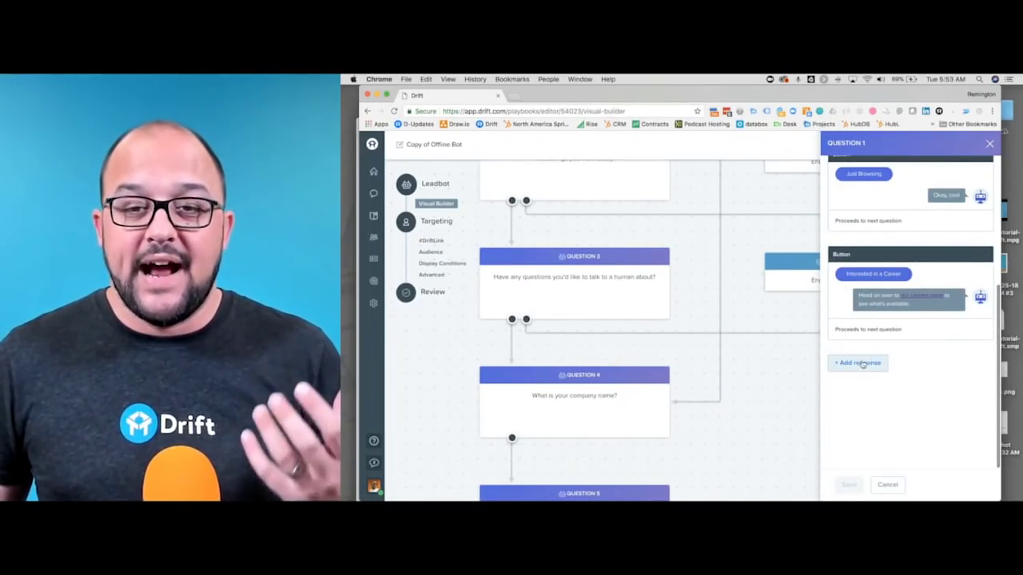
{"action": "left_click", "coordinate": [862, 364]}
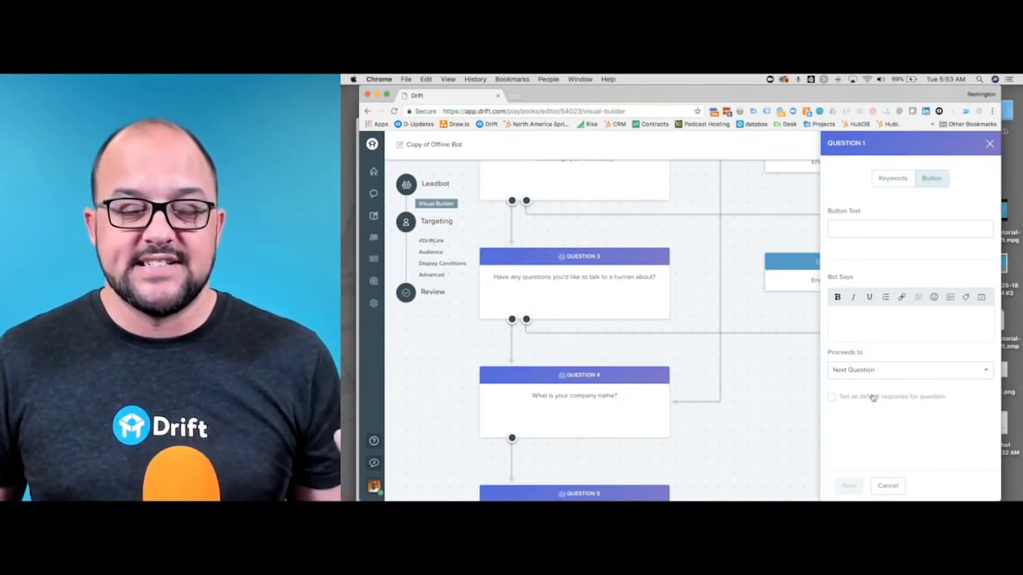
{"action": "left_click", "coordinate": [891, 180]}
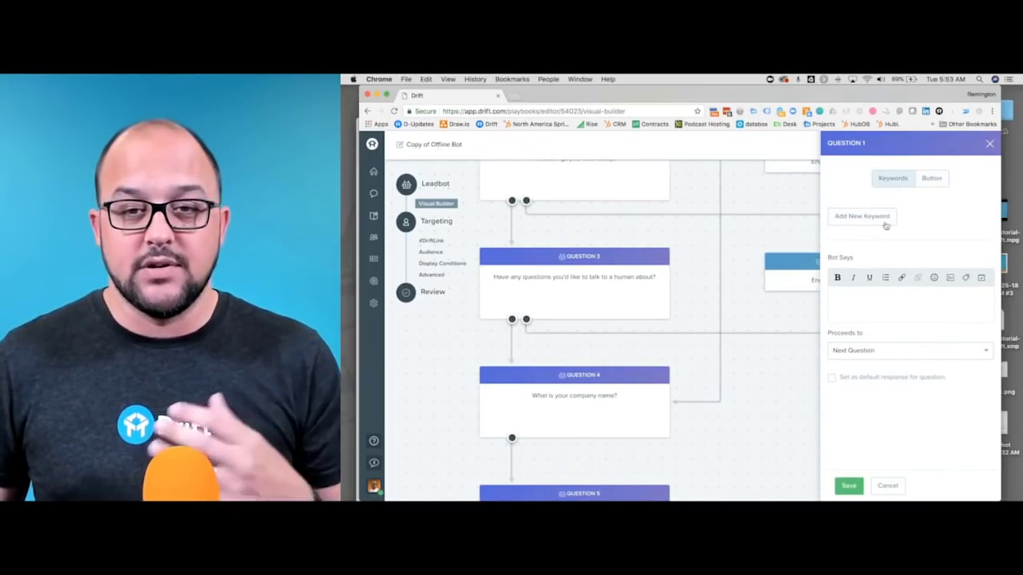
{"action": "left_click", "coordinate": [855, 217]}
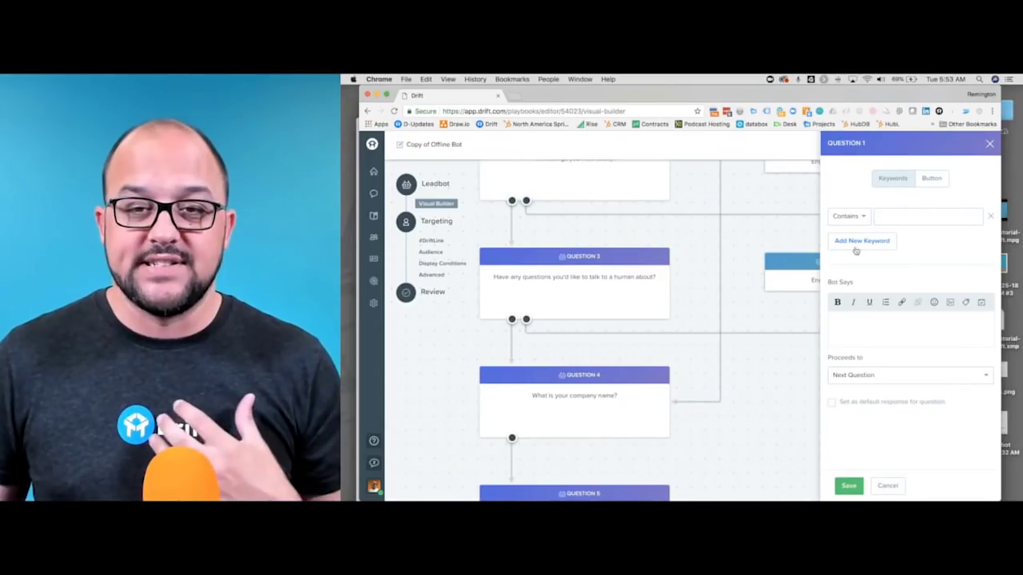
{"action": "left_click", "coordinate": [849, 215]}
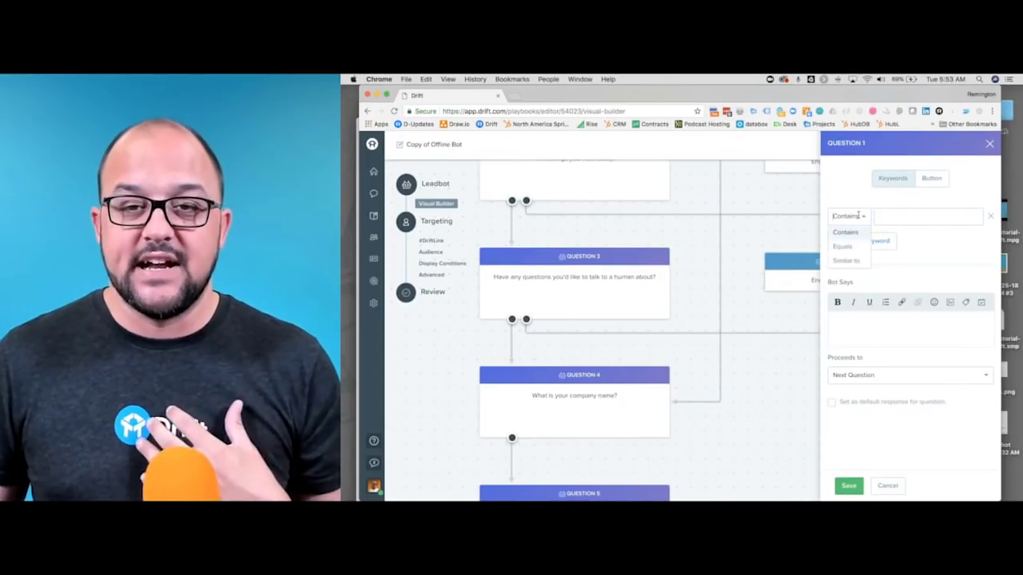
{"action": "left_click", "coordinate": [942, 242]}
{"action": "left_click", "coordinate": [862, 240]}
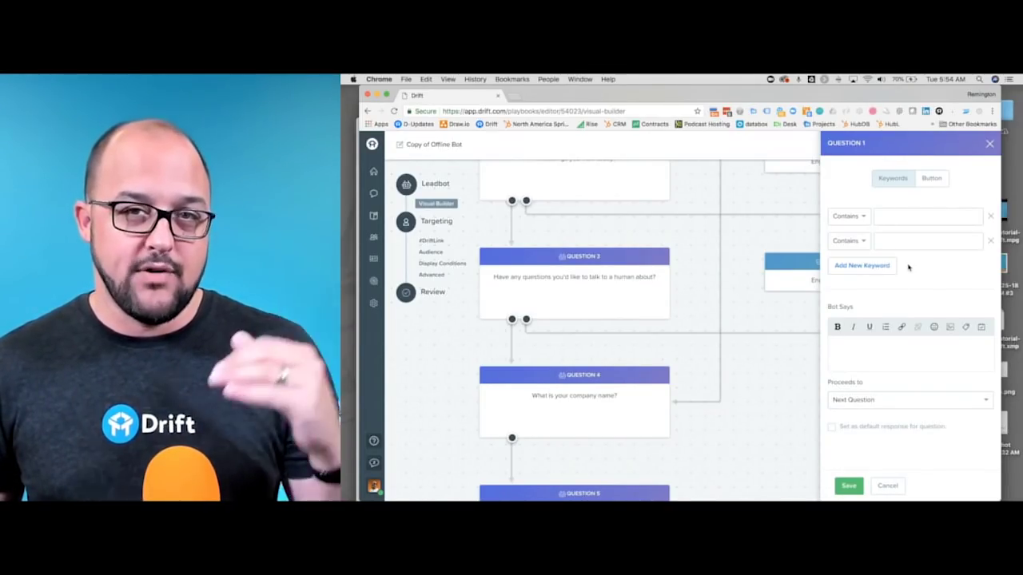
{"action": "left_click", "coordinate": [990, 143]}
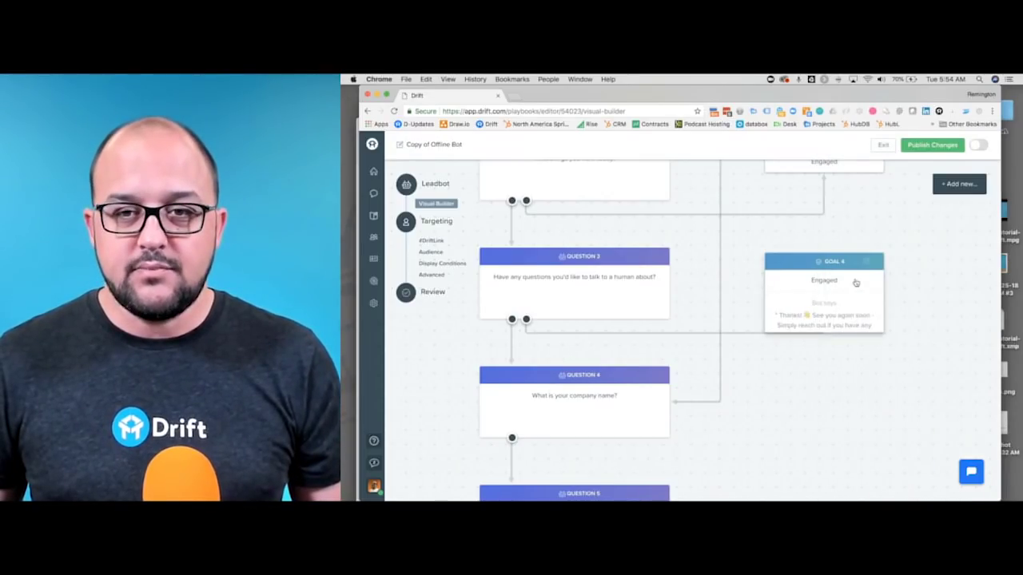
Examine what the Question, Email Capture, Phone Number Capture and Goal actions include for extending the bot's flow.
{"action": "scroll", "coordinate": [683, 407], "scroll_direction": "down", "scroll_amount": 5}
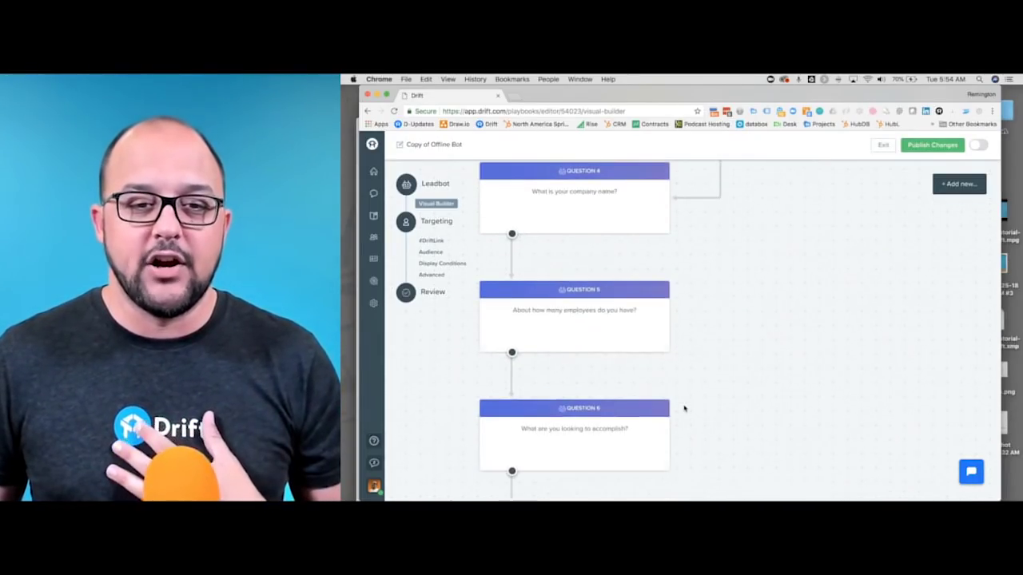
{"action": "scroll", "coordinate": [683, 408], "scroll_direction": "down", "scroll_amount": 12}
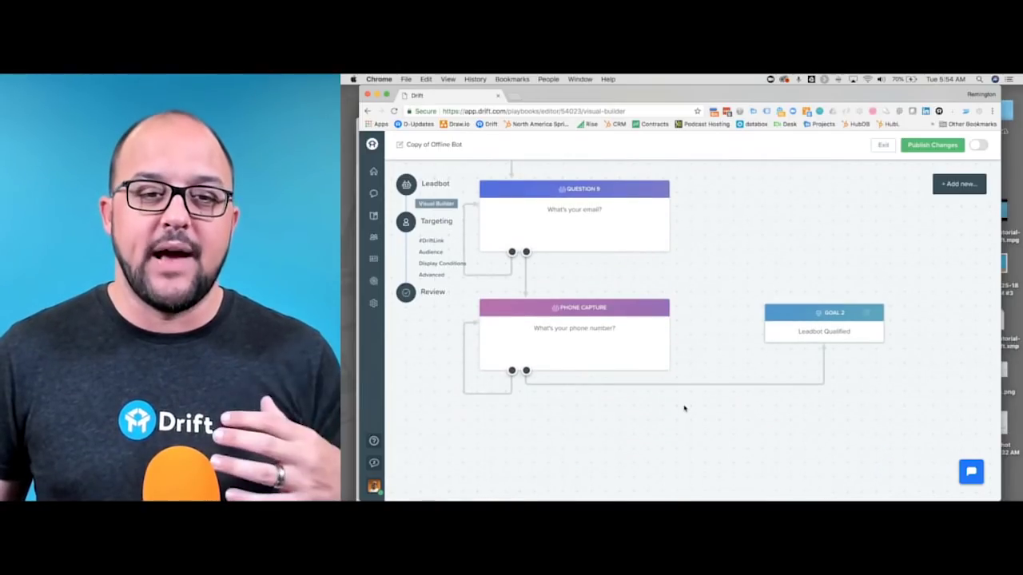
{"action": "scroll", "coordinate": [683, 407], "scroll_direction": "down", "scroll_amount": 2}
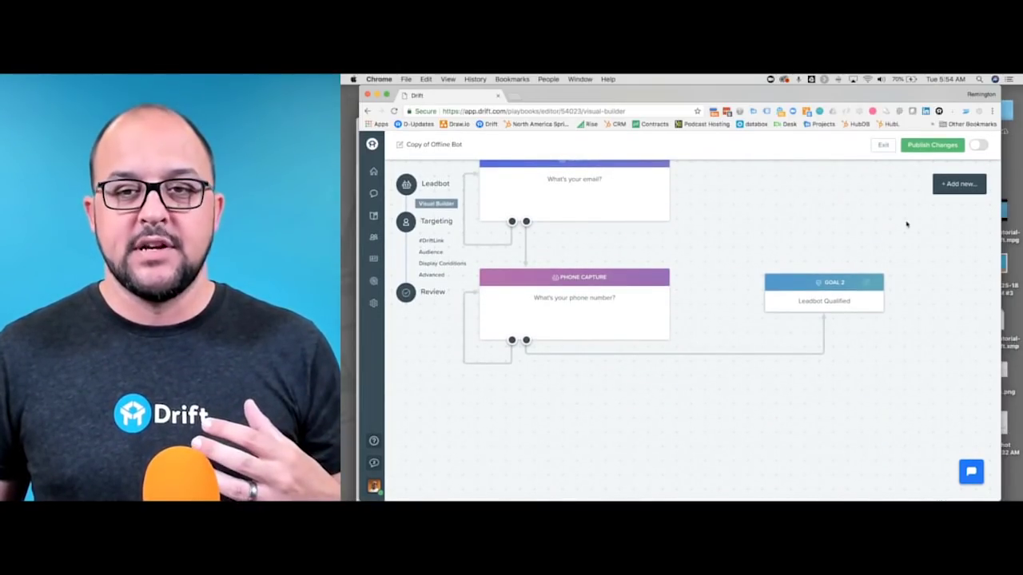
{"action": "left_click", "coordinate": [959, 184]}
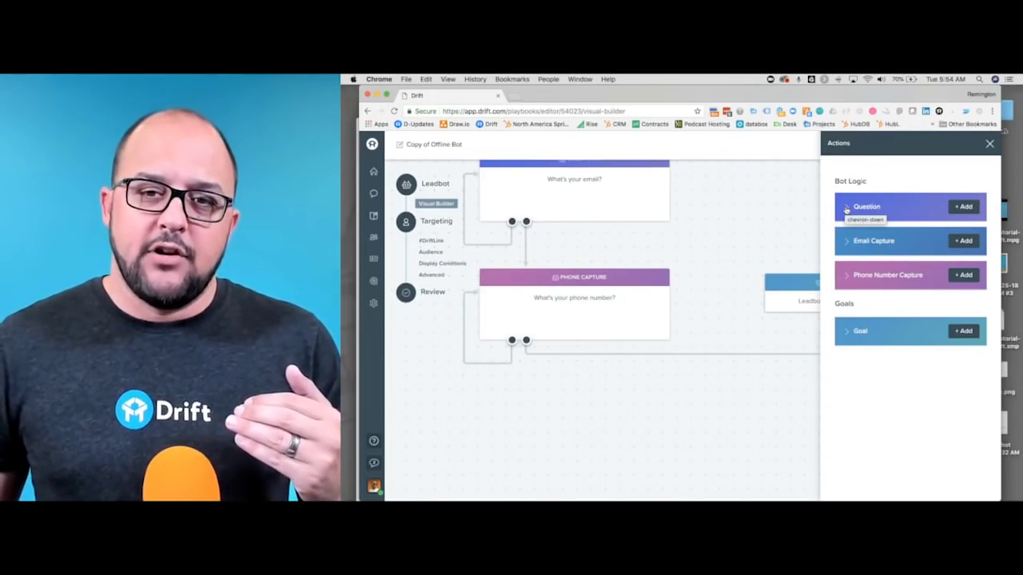
{"action": "left_click", "coordinate": [849, 209]}
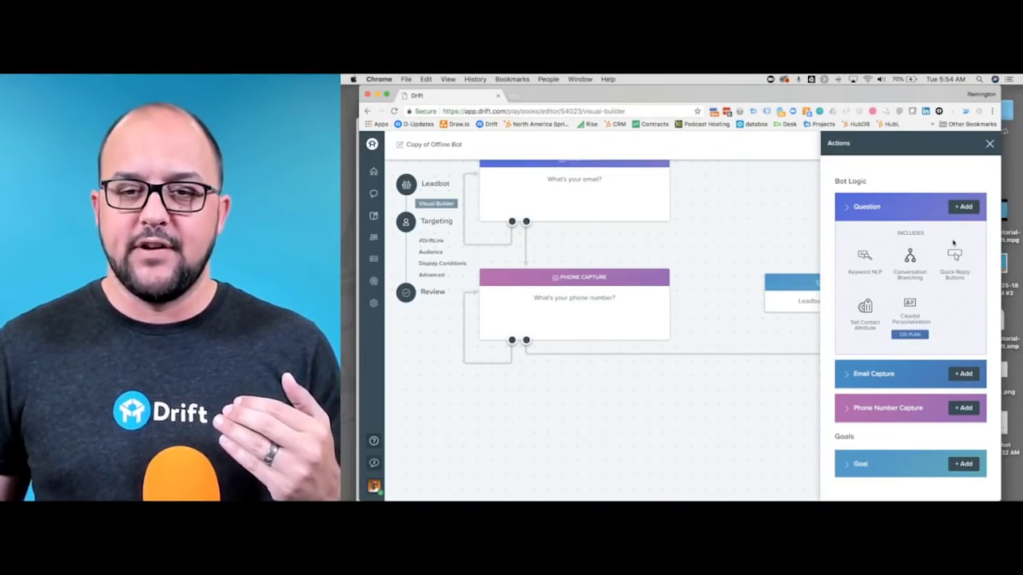
{"action": "left_click", "coordinate": [849, 207]}
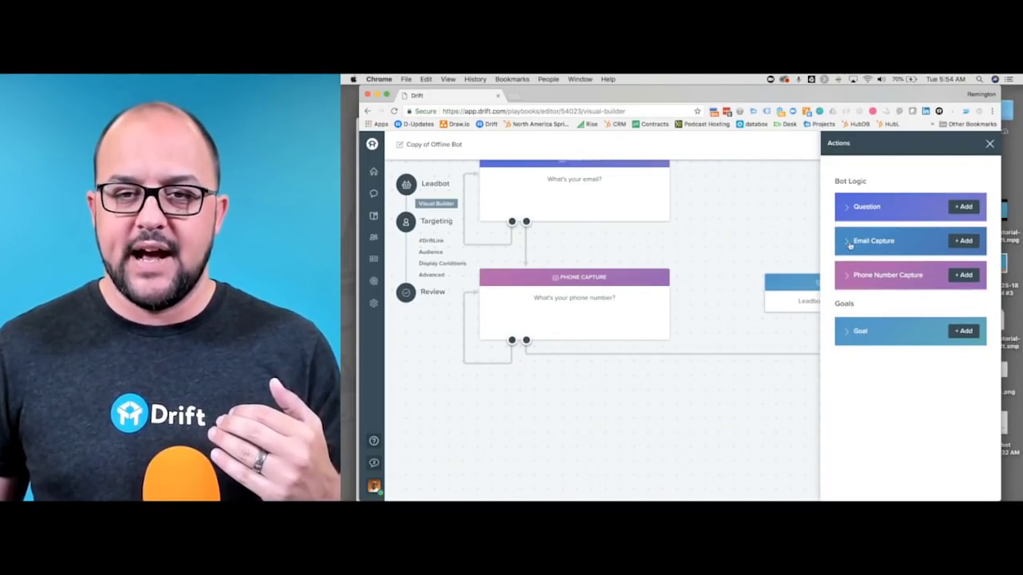
{"action": "left_click", "coordinate": [850, 247]}
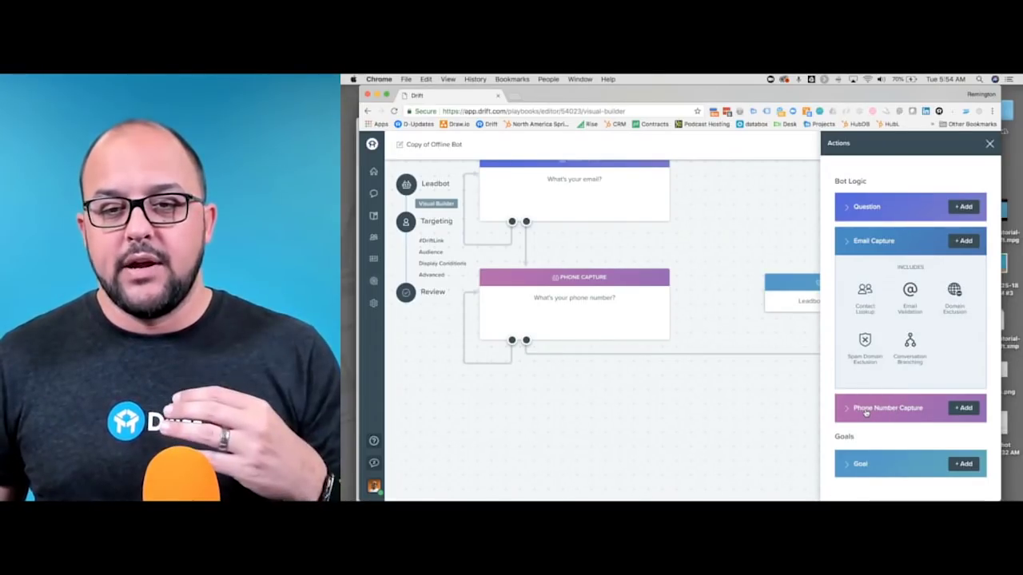
{"action": "left_click", "coordinate": [870, 410]}
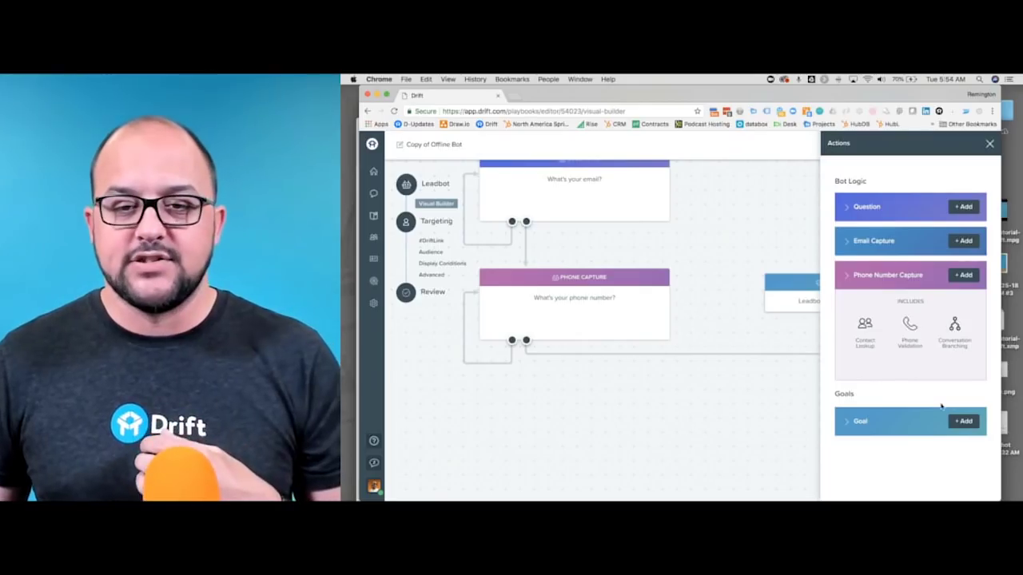
{"action": "left_click", "coordinate": [898, 422]}
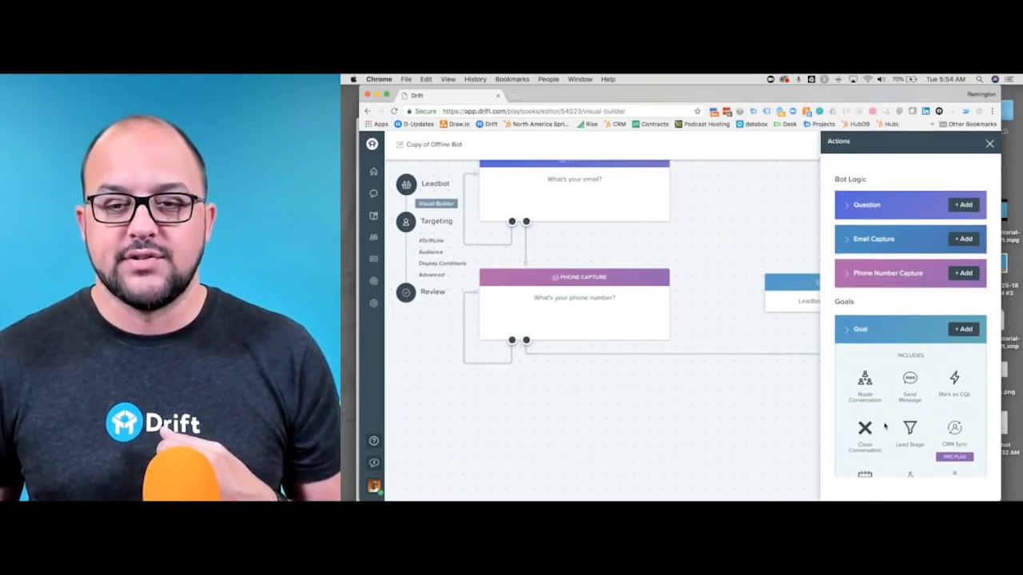
{"action": "scroll", "coordinate": [883, 424], "scroll_direction": "down", "scroll_amount": 3}
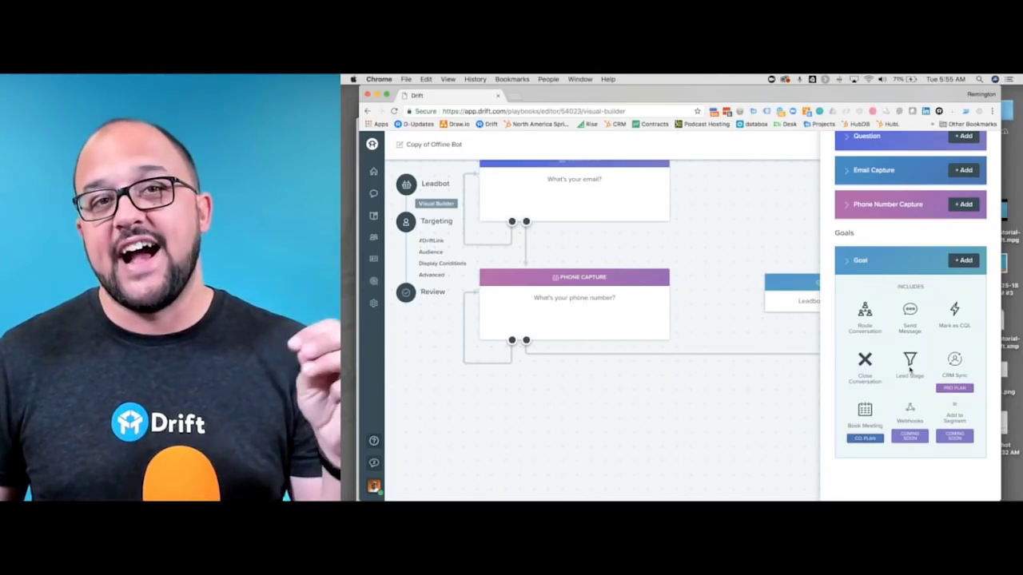
Add a new Question block to the bot's flow.
{"action": "scroll", "coordinate": [913, 304], "scroll_direction": "up", "scroll_amount": 3}
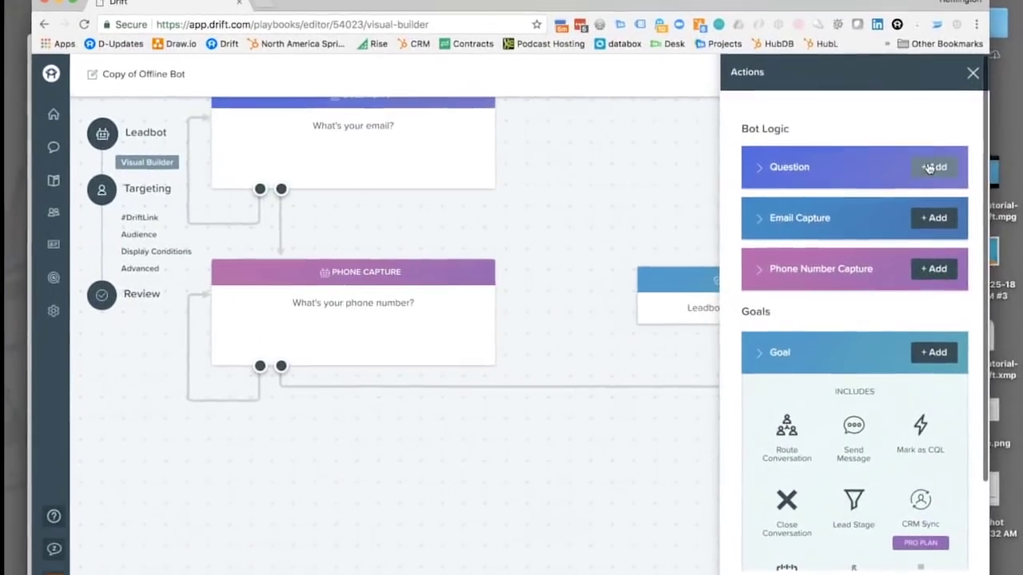
{"action": "left_click", "coordinate": [965, 206]}
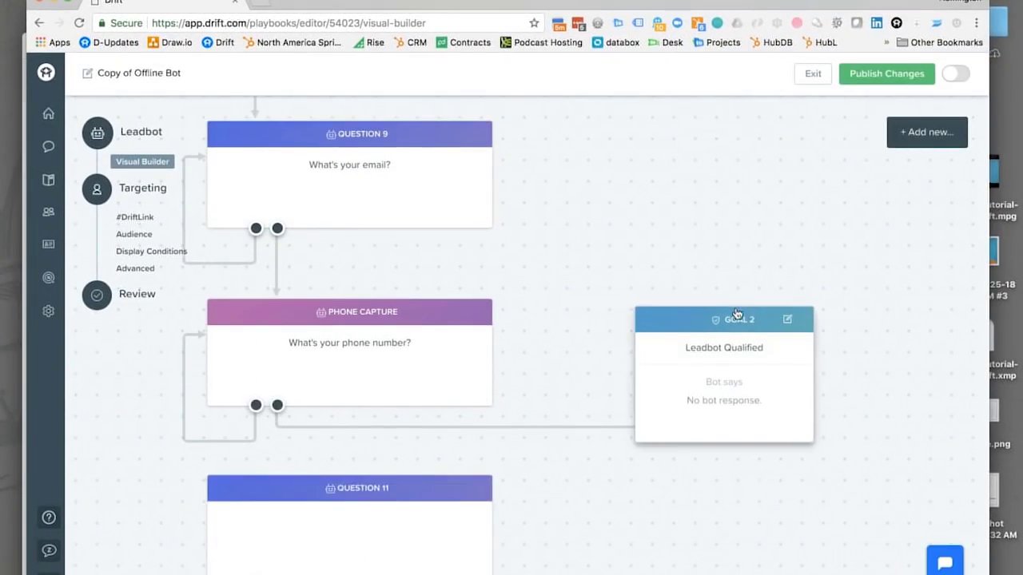
Open the new Question 11 block for editing and enter "Content Here" as its question text.
{"action": "scroll", "coordinate": [498, 539], "scroll_direction": "down", "scroll_amount": 3}
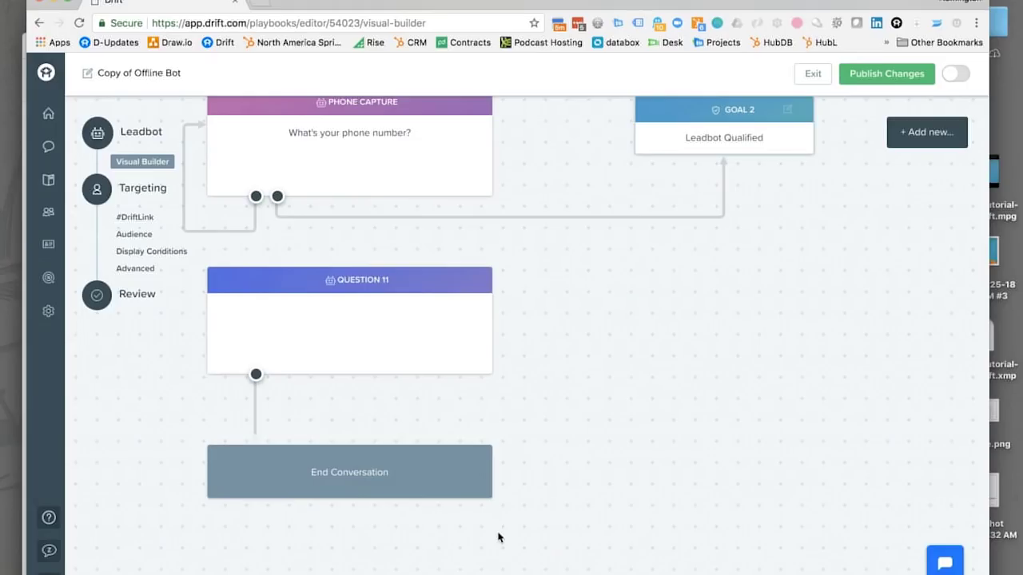
{"action": "scroll", "coordinate": [331, 292], "scroll_direction": "up", "scroll_amount": 1}
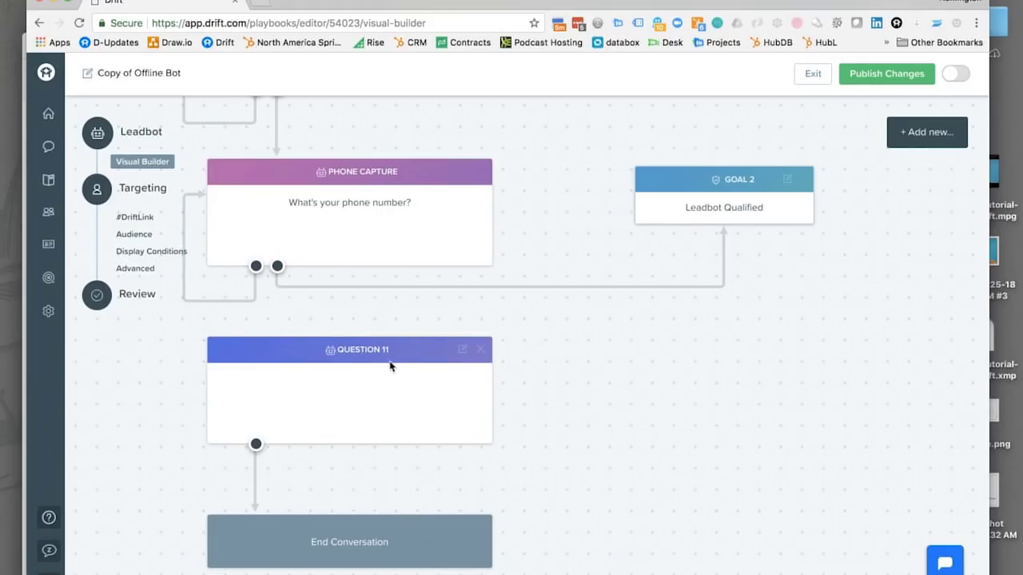
{"action": "left_click", "coordinate": [463, 350]}
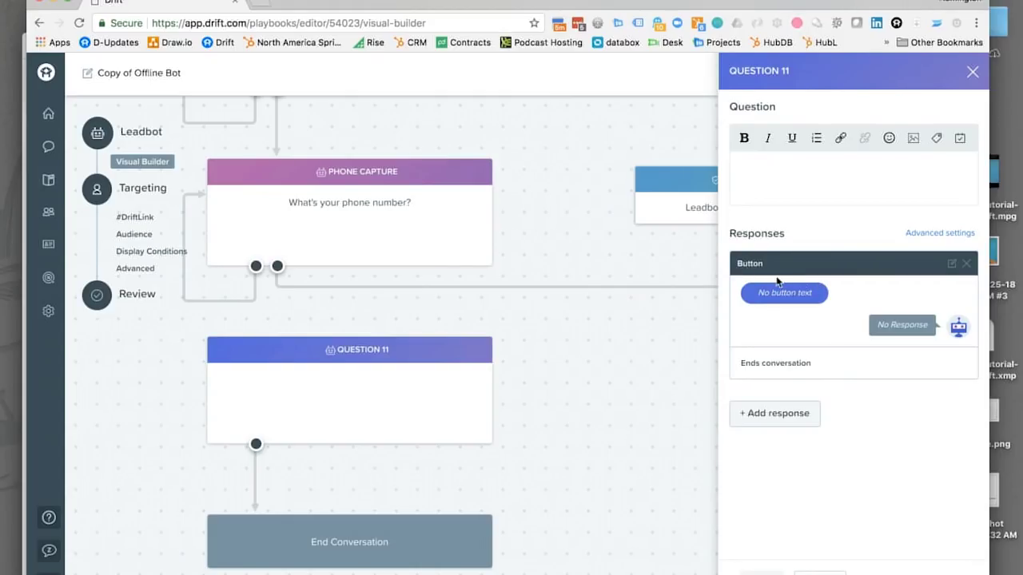
{"action": "left_click", "coordinate": [783, 185]}
{"action": "type", "text": "Content Here"}
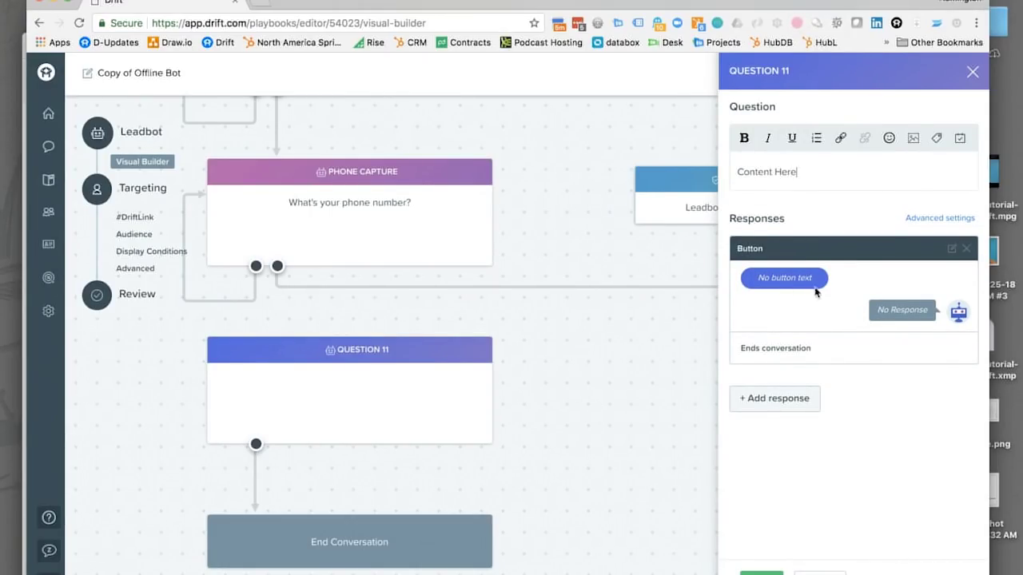
Give Question 11's button response the bot reply "Awesome I'd love to help", then save the response and the question.
{"action": "left_click", "coordinate": [950, 251]}
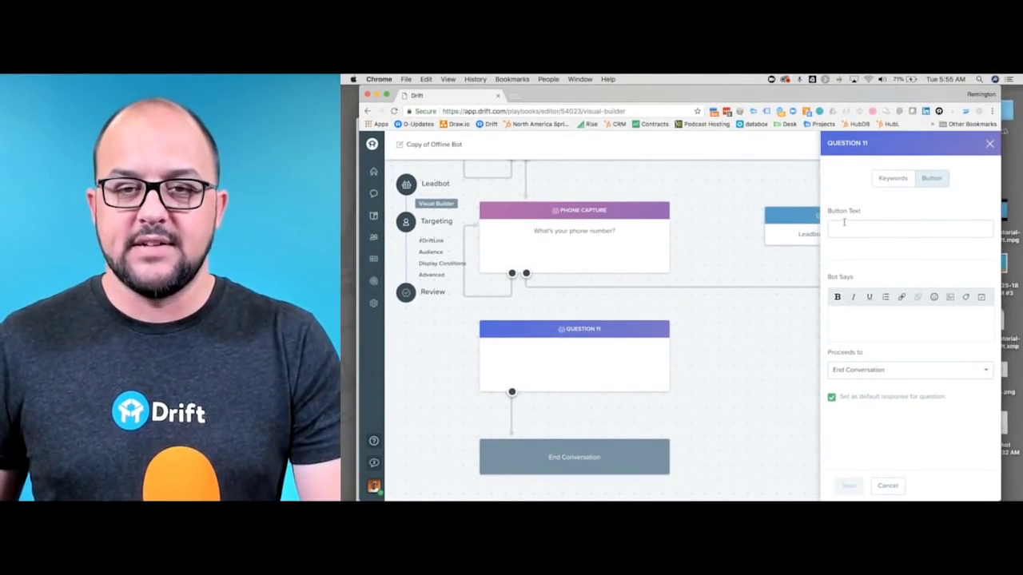
{"action": "left_click", "coordinate": [843, 332]}
{"action": "type", "text": "Awesome"}
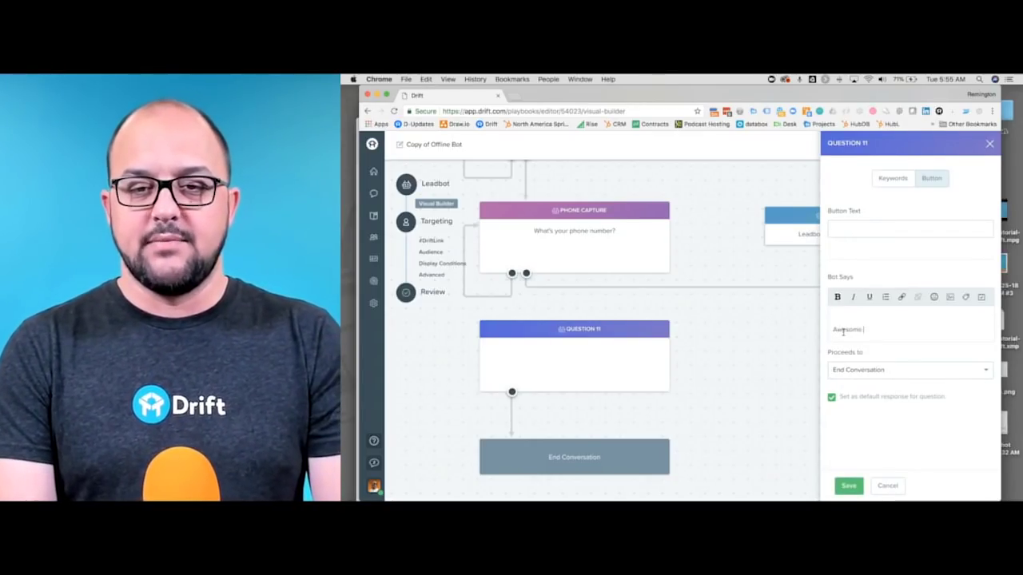
{"action": "type", "text": " I'd love to help"}
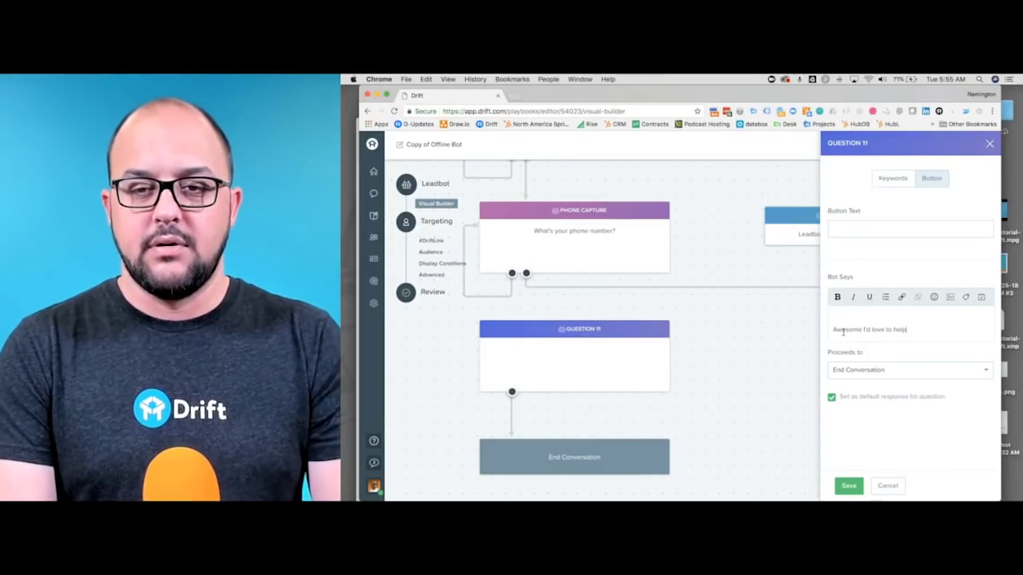
{"action": "left_click", "coordinate": [847, 486]}
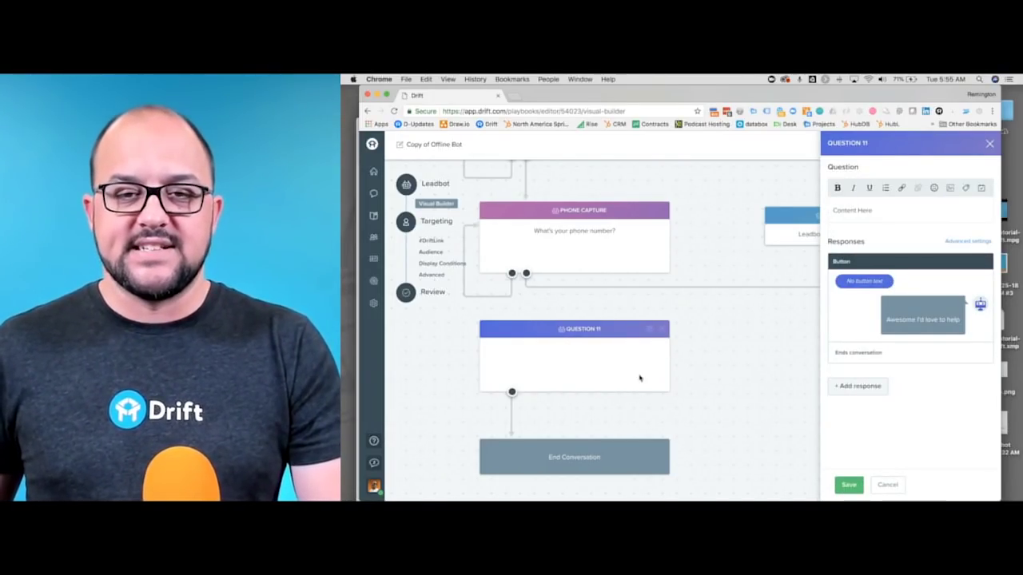
{"action": "left_click", "coordinate": [849, 485]}
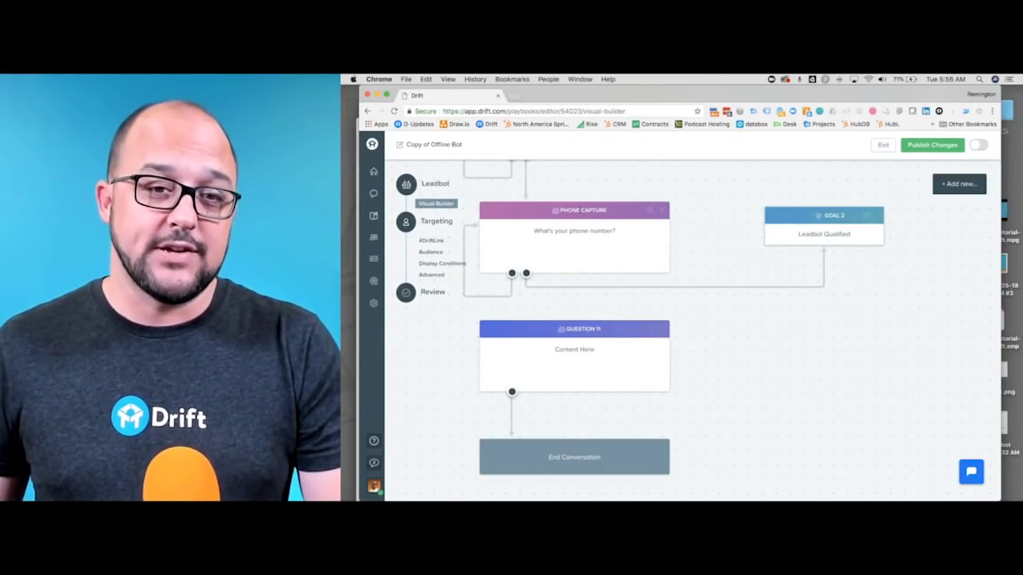
Add a button response to Question 8 with the button text "test" and the bot reply "Awesome".
{"action": "scroll", "coordinate": [579, 229], "scroll_direction": "up", "scroll_amount": 6}
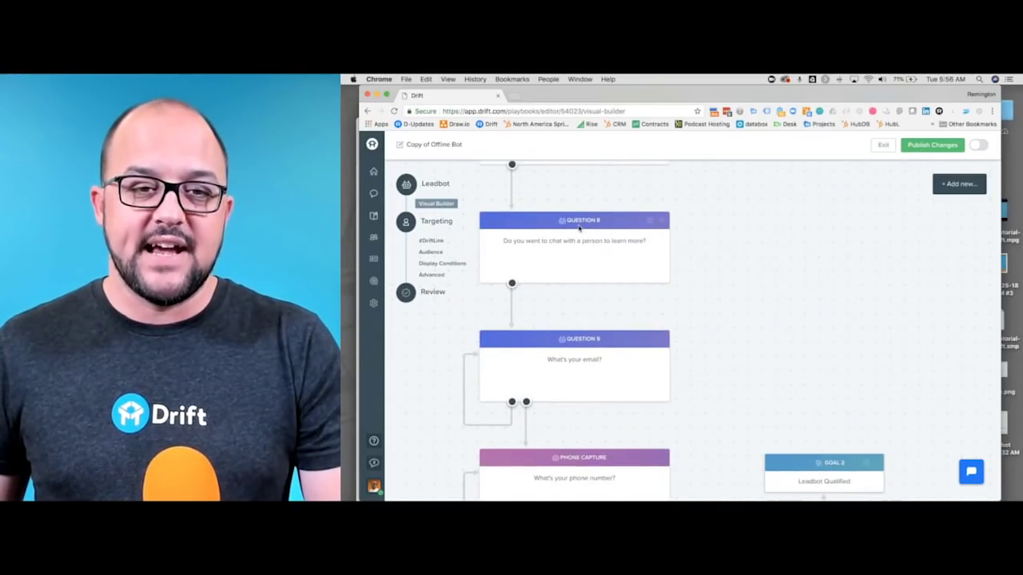
{"action": "scroll", "coordinate": [579, 229], "scroll_direction": "up", "scroll_amount": 2}
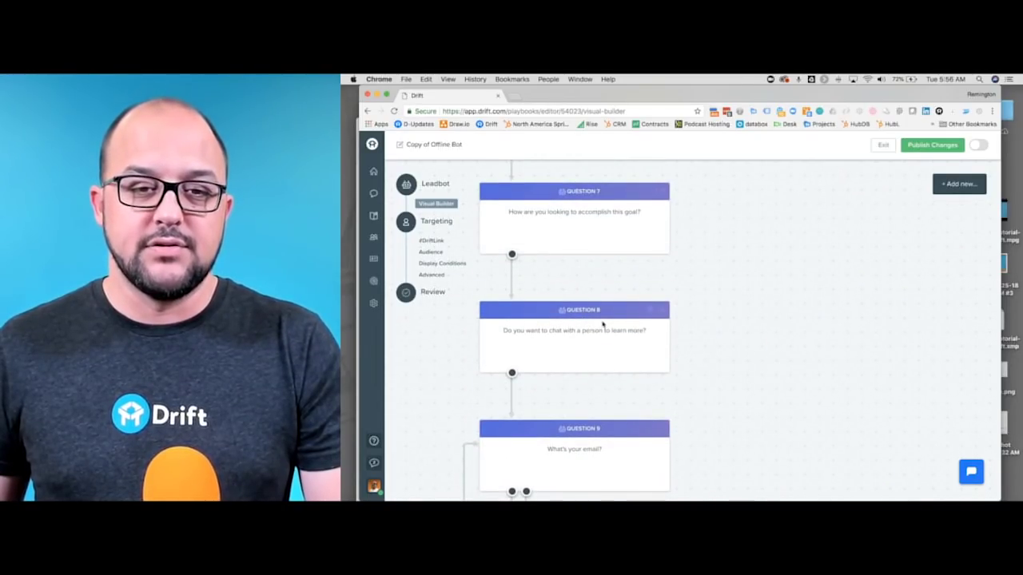
{"action": "left_click", "coordinate": [649, 309]}
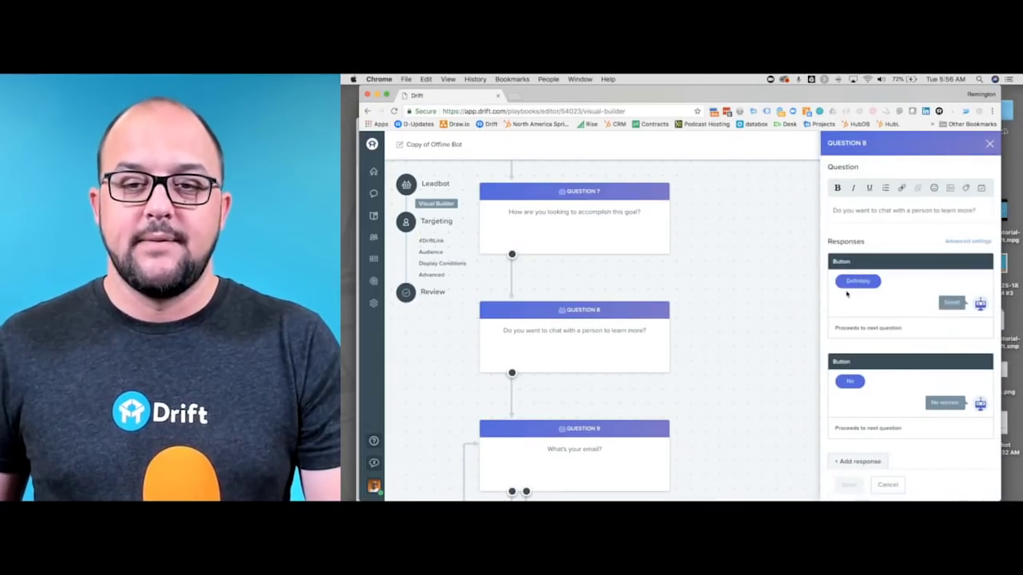
{"action": "left_click", "coordinate": [858, 461]}
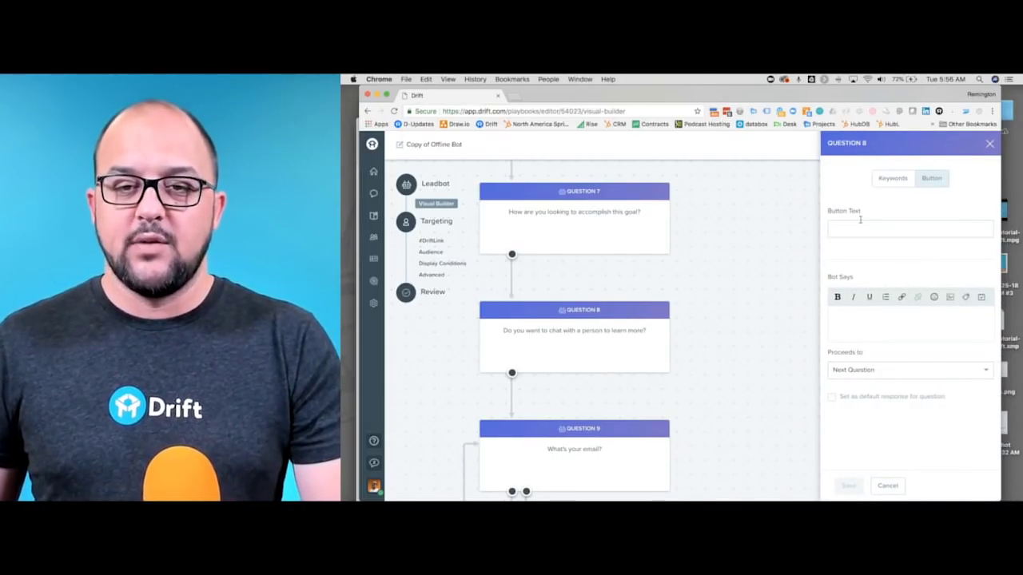
{"action": "type", "text": "test"}
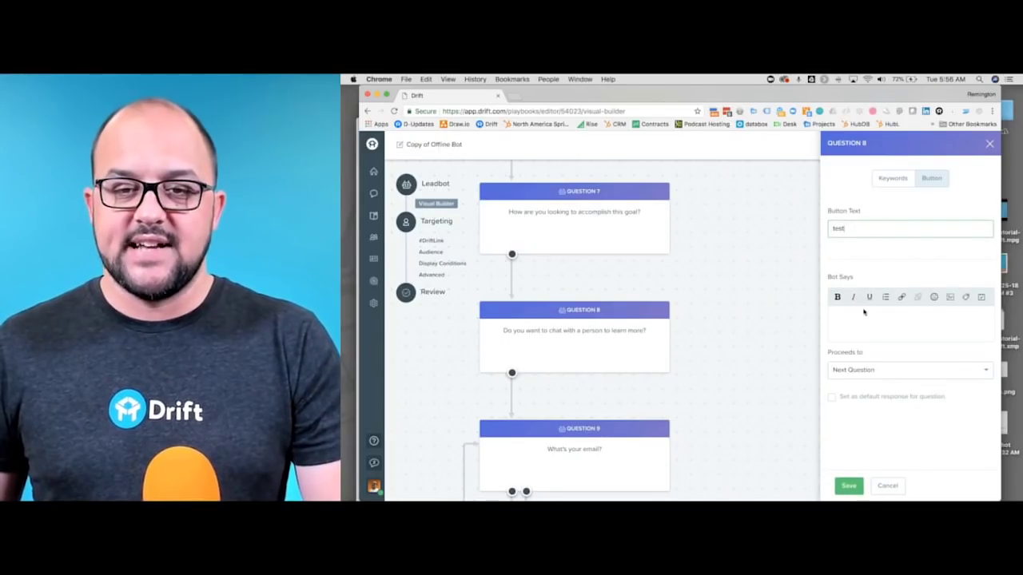
{"action": "left_click", "coordinate": [864, 329]}
{"action": "type", "text": "Awesome!"}
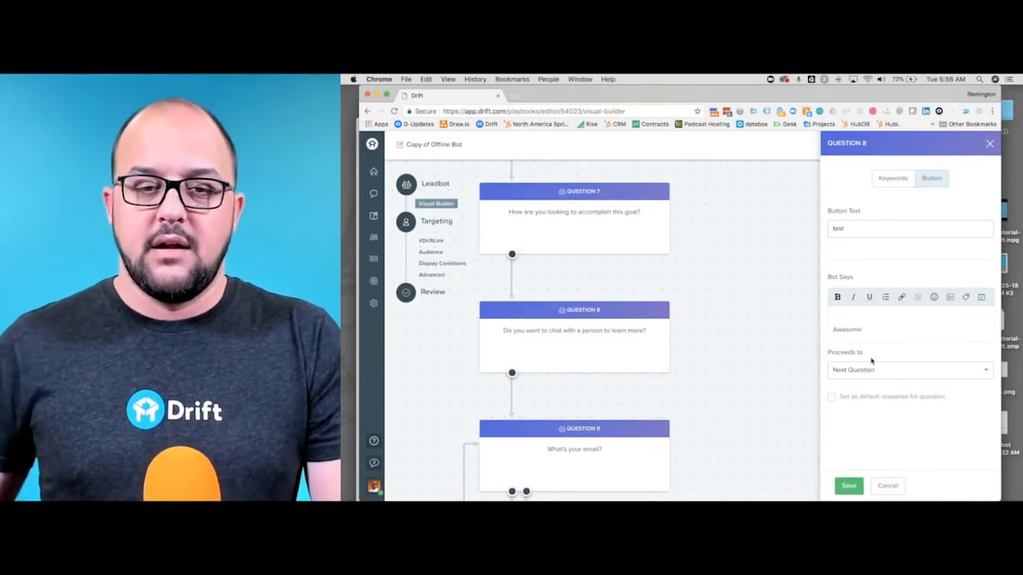
Make the "test" response proceed to another question, Question 11, and save the response.
{"action": "scroll", "coordinate": [680, 392], "scroll_direction": "down", "scroll_amount": 8}
{"action": "scroll", "coordinate": [680, 392], "scroll_direction": "down", "scroll_amount": 3}
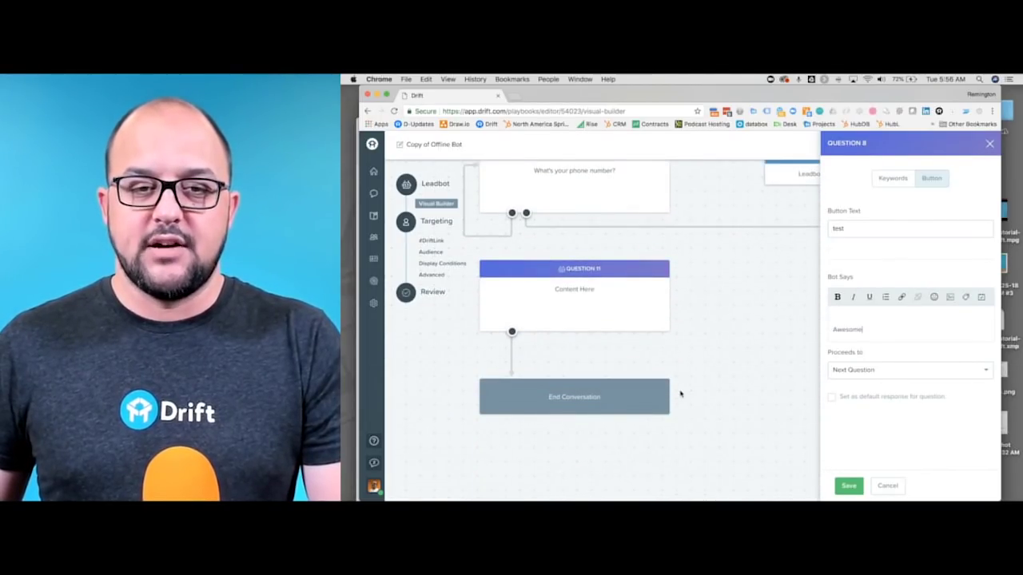
{"action": "left_click", "coordinate": [887, 370]}
{"action": "left_click", "coordinate": [874, 403]}
{"action": "left_click", "coordinate": [863, 394]}
{"action": "scroll", "coordinate": [880, 463], "scroll_direction": "down", "scroll_amount": 5}
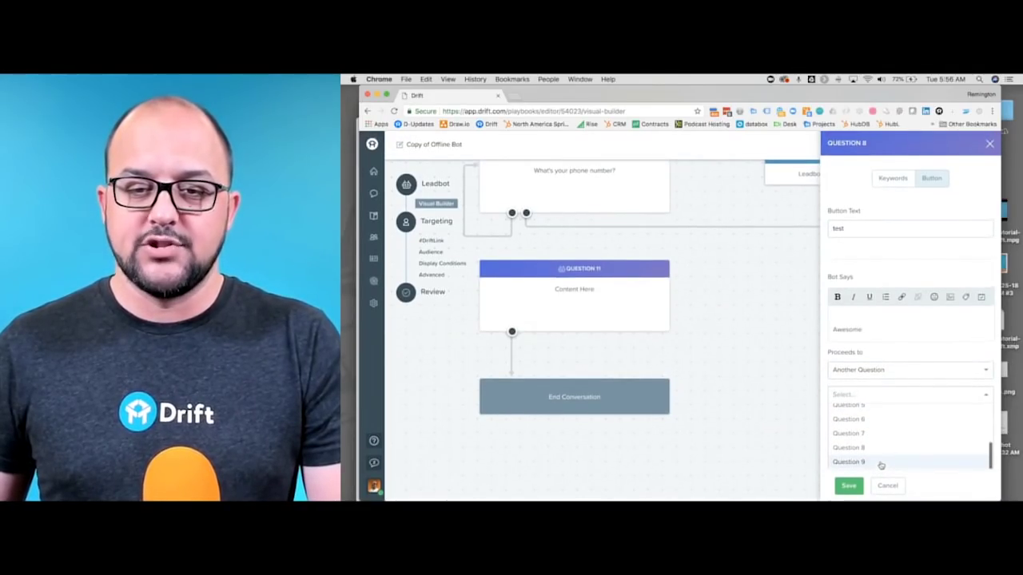
{"action": "left_click", "coordinate": [879, 455]}
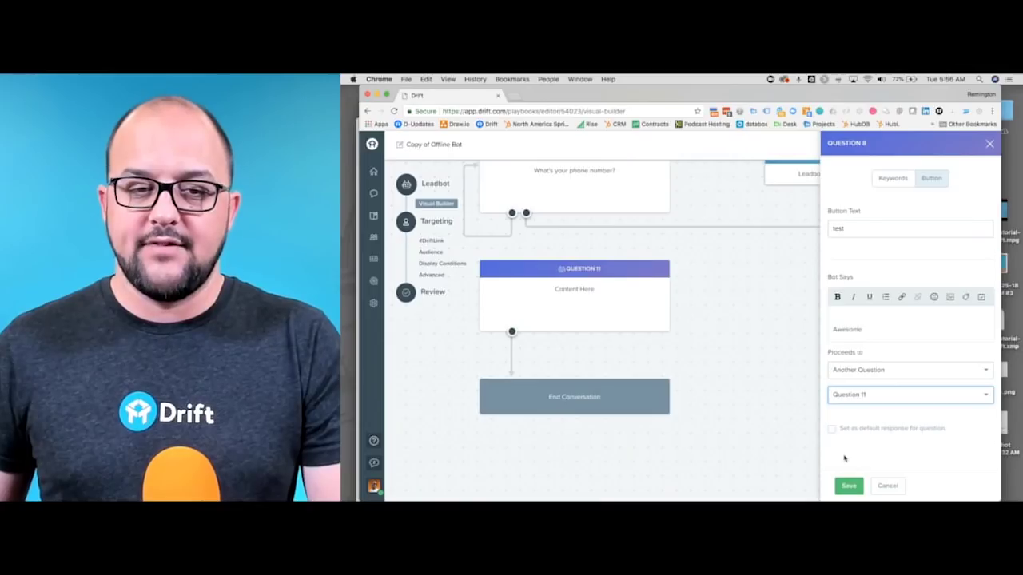
{"action": "left_click", "coordinate": [850, 489]}
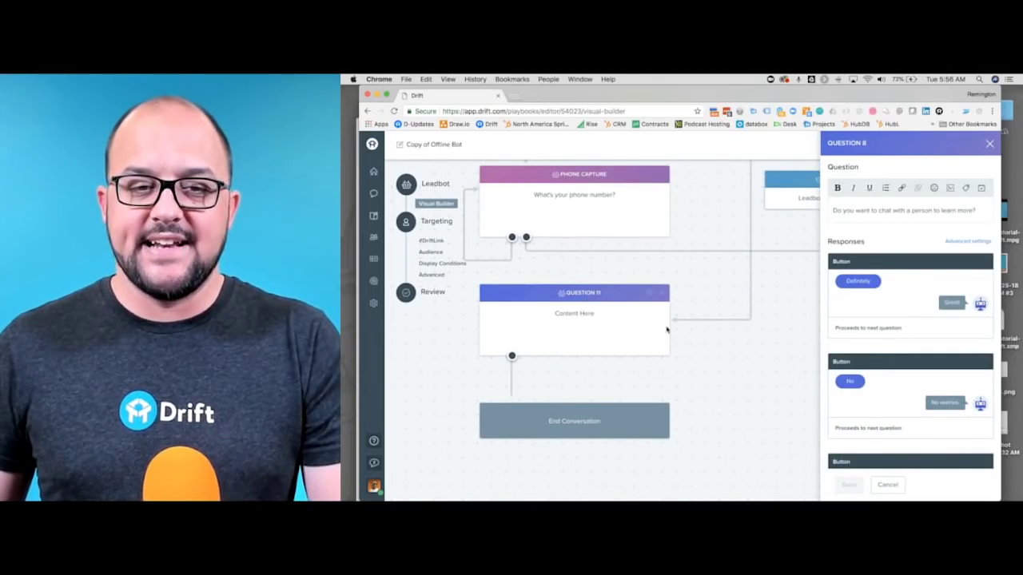
Trace the new branch between Question 11 and Question 8 in the flow and check Question 8's responses.
{"action": "scroll", "coordinate": [716, 308], "scroll_direction": "up", "scroll_amount": 5}
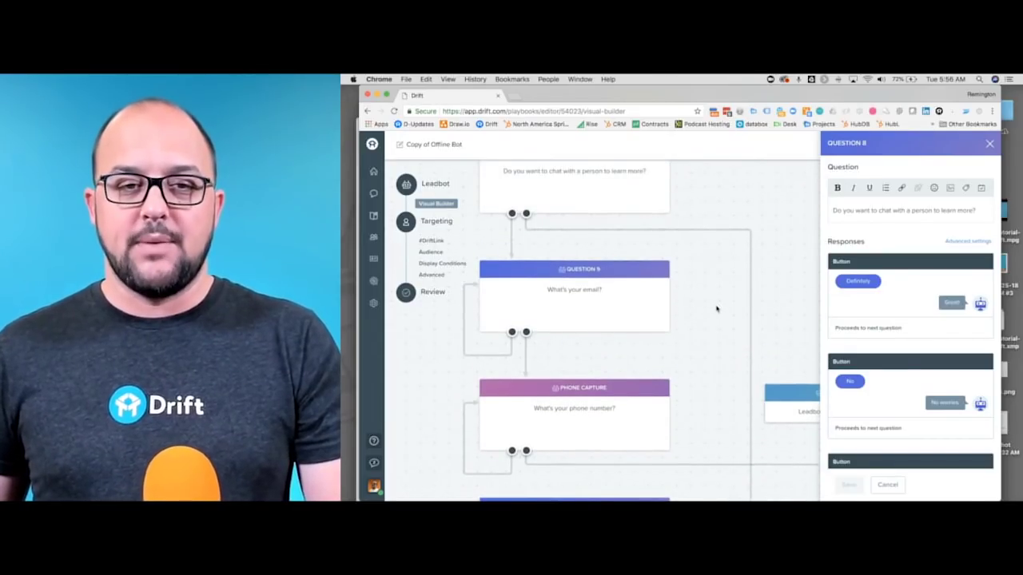
{"action": "scroll", "coordinate": [599, 228], "scroll_direction": "up", "scroll_amount": 1}
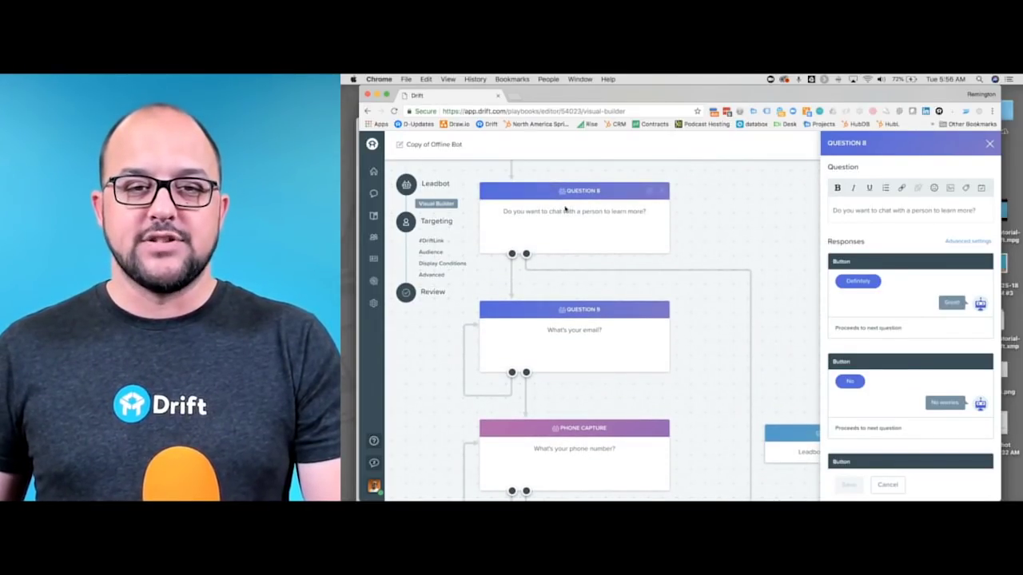
{"action": "mouse_move", "coordinate": [526, 255]}
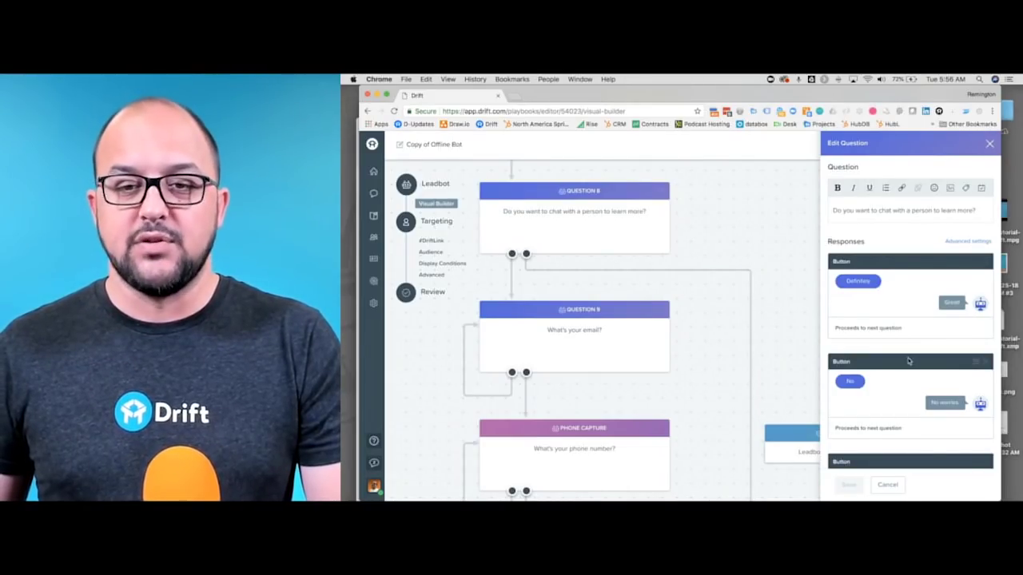
{"action": "scroll", "coordinate": [862, 349], "scroll_direction": "down", "scroll_amount": 5}
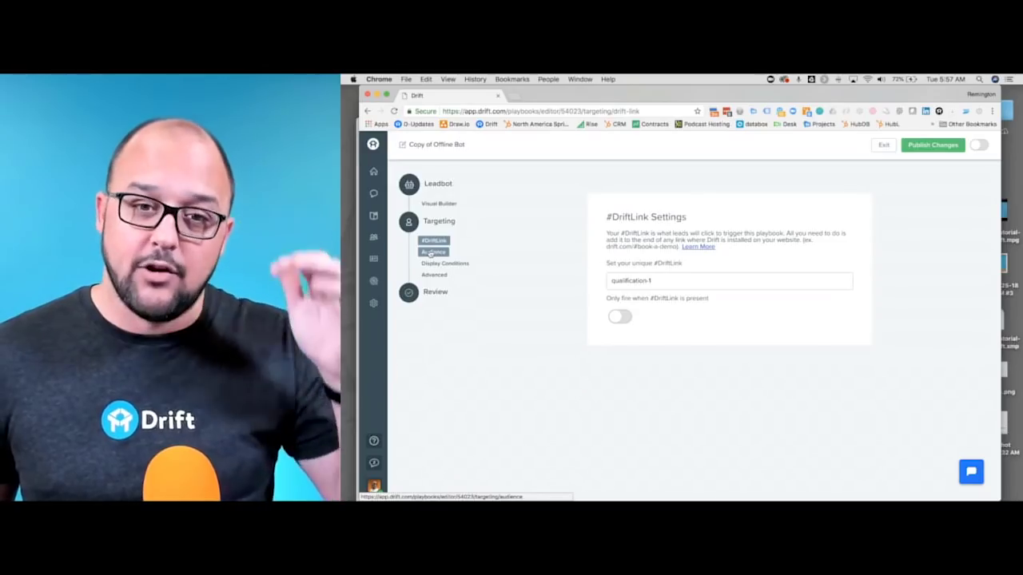
View the playbook's audience targeting and its display conditions.
{"action": "left_click", "coordinate": [430, 253]}
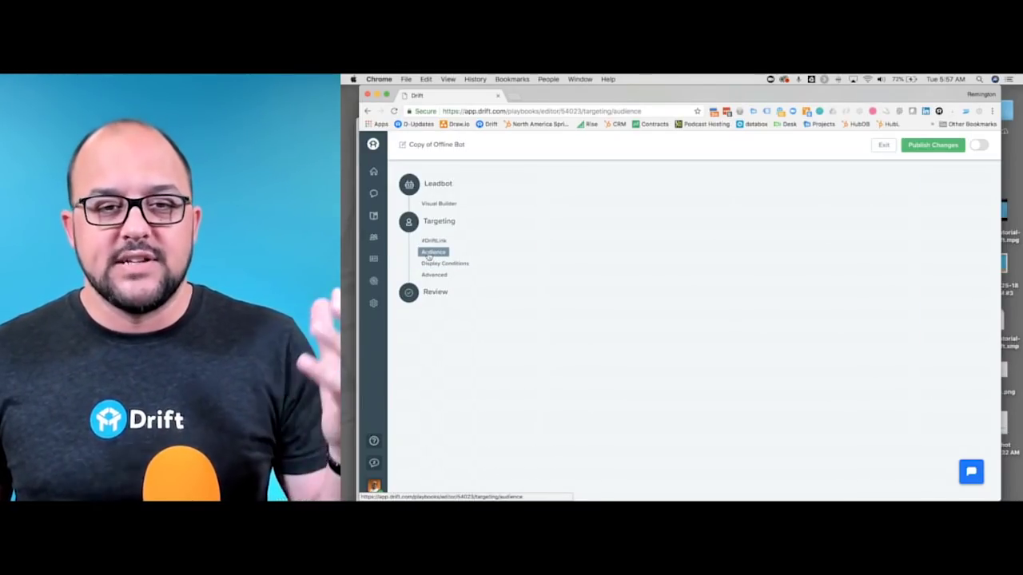
{"action": "left_click", "coordinate": [432, 263]}
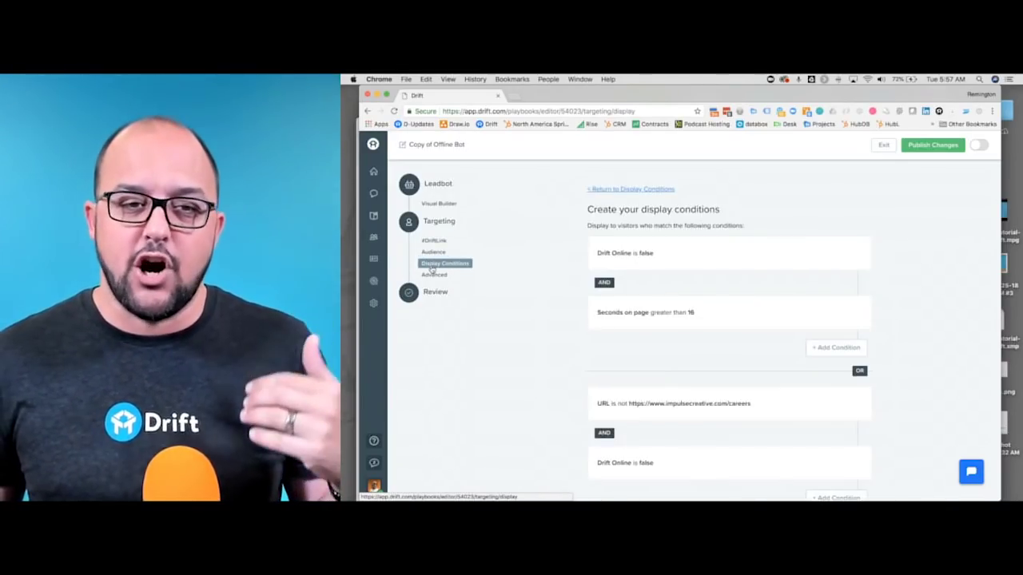